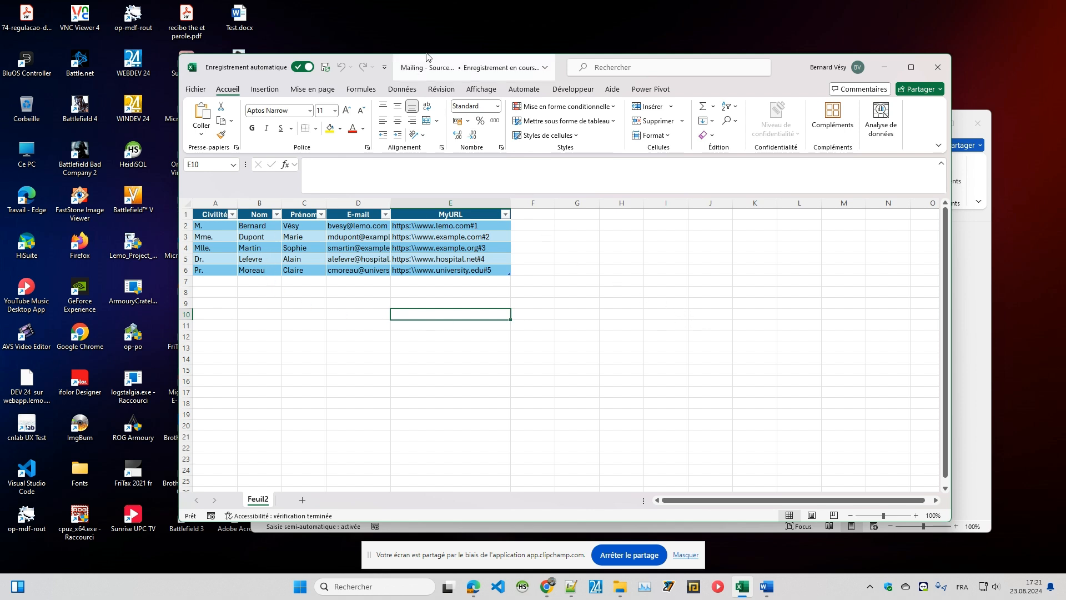
Step: Switch to the blank Word document and use the Feuil2$ table of Mailing - Source.xlsx as the mail merge recipient list
left_click(965, 275)
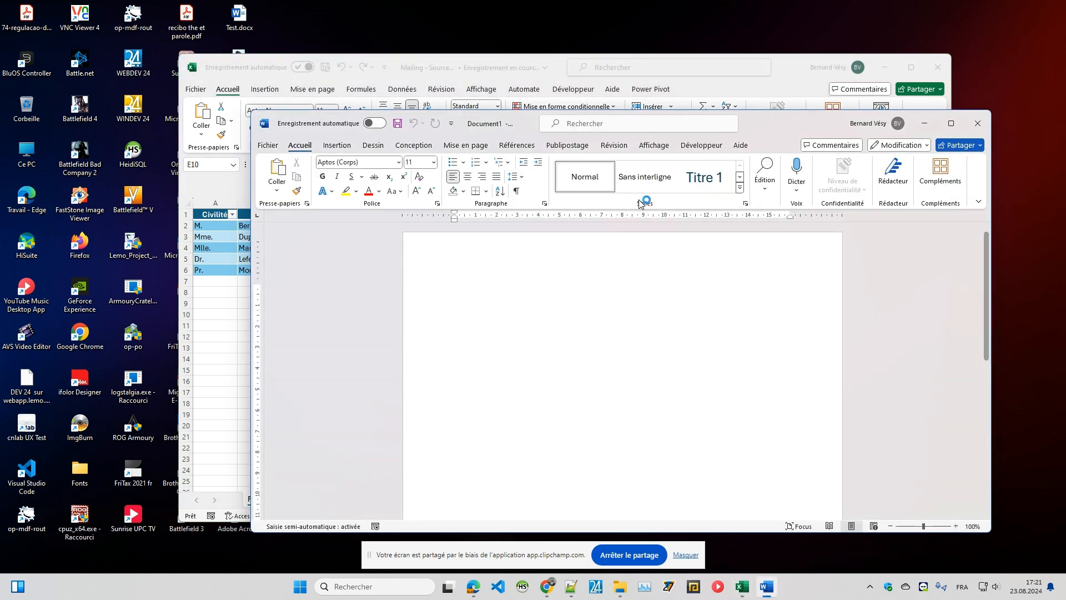
left_click_drag(742, 133, 680, 98)
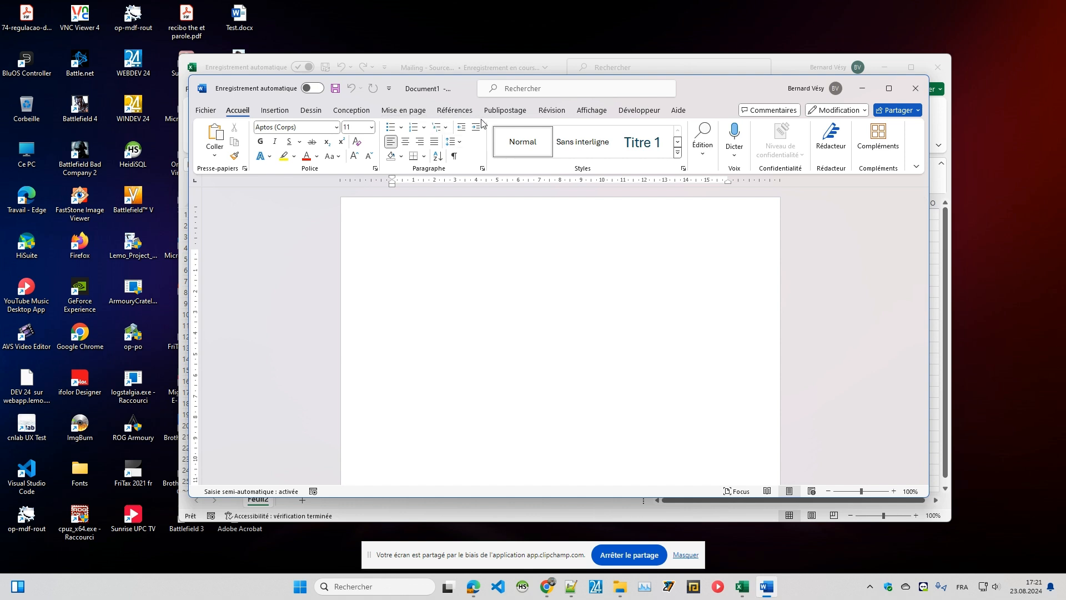
left_click(505, 112)
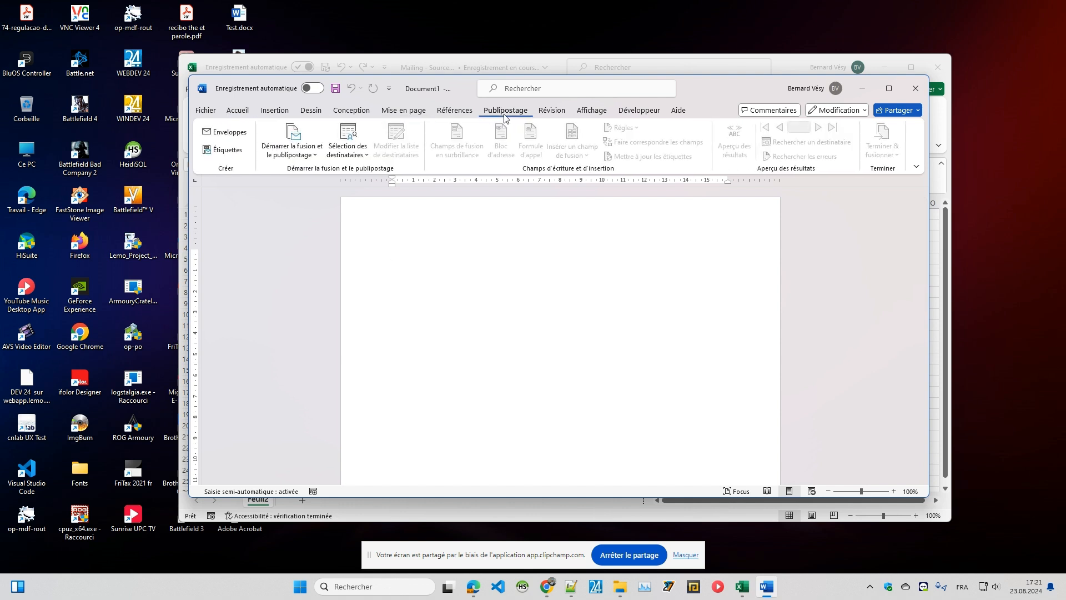
left_click(347, 142)
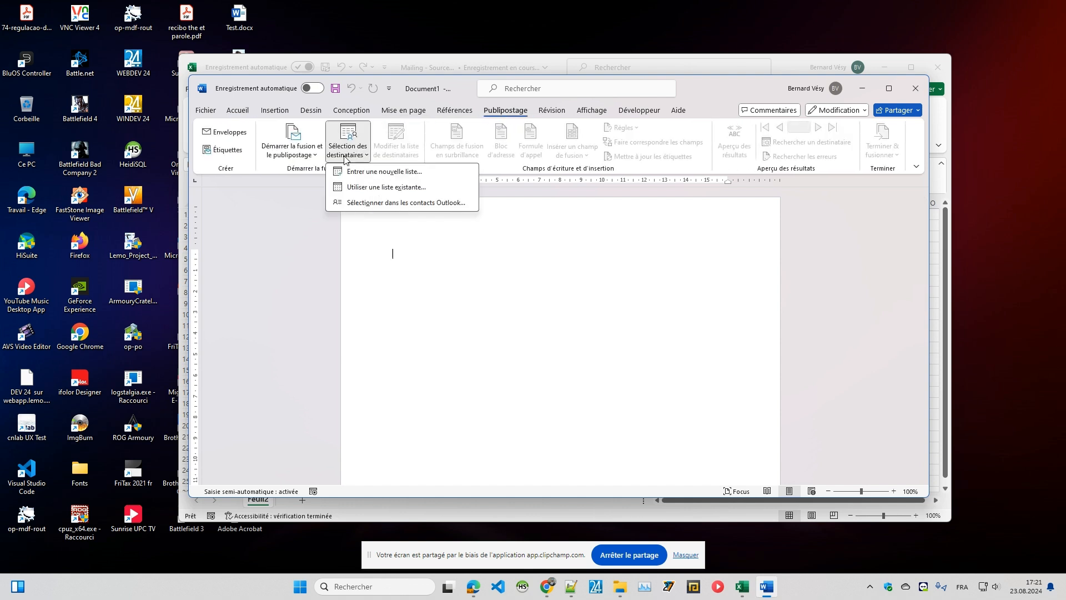
left_click(372, 189)
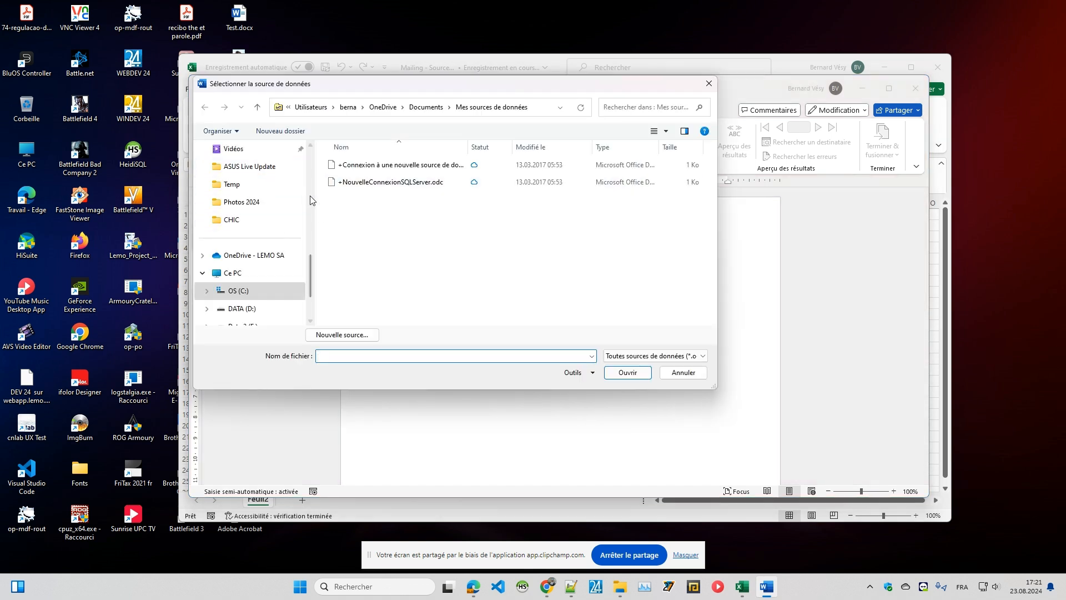
scroll(310, 198, "up", 5)
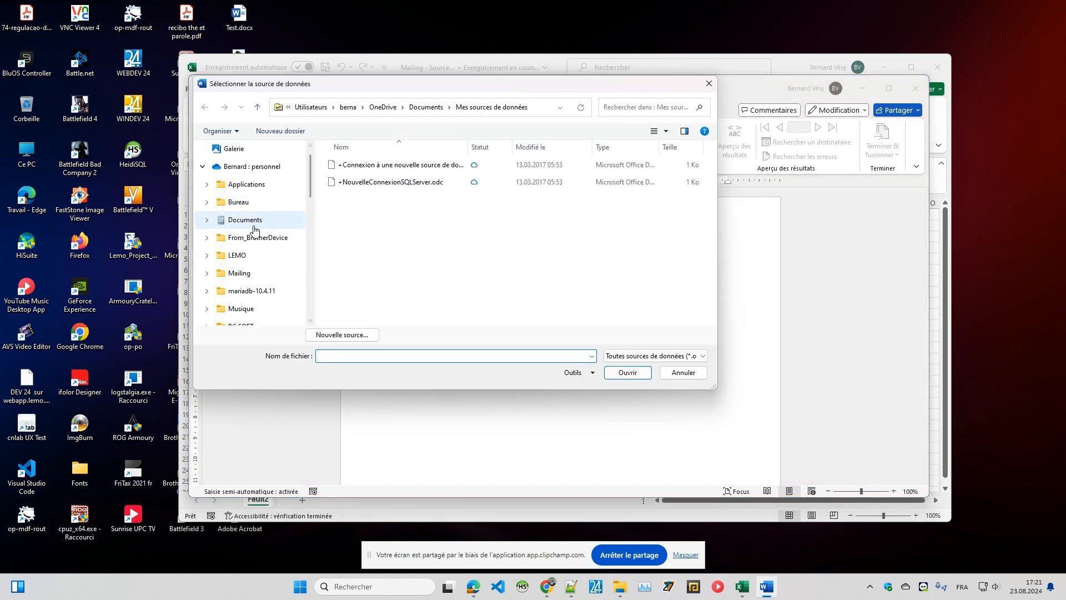
left_click(244, 273)
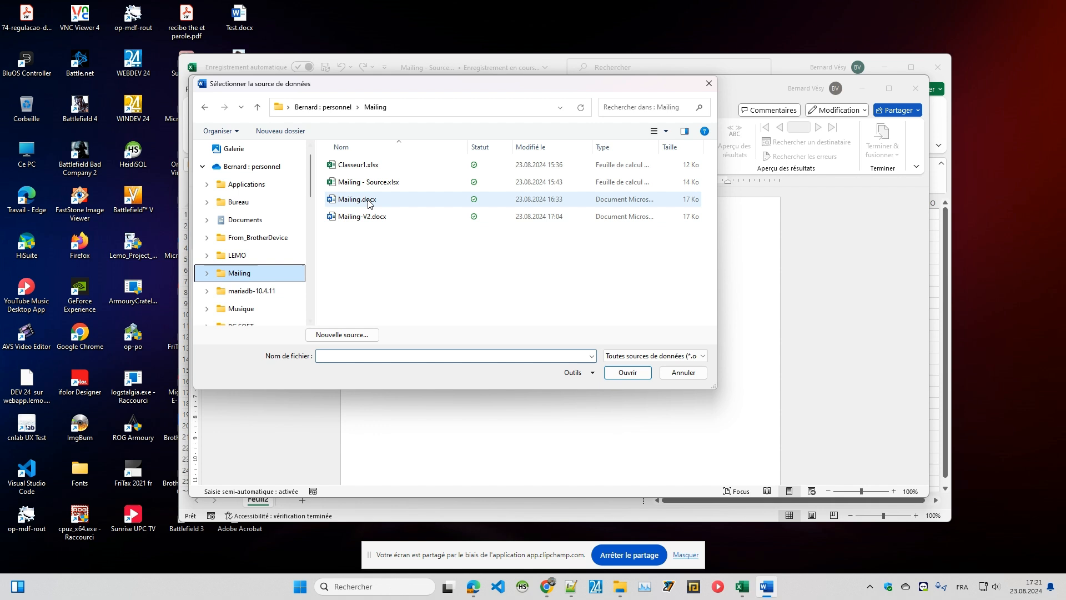
left_click(401, 183)
left_click(627, 372)
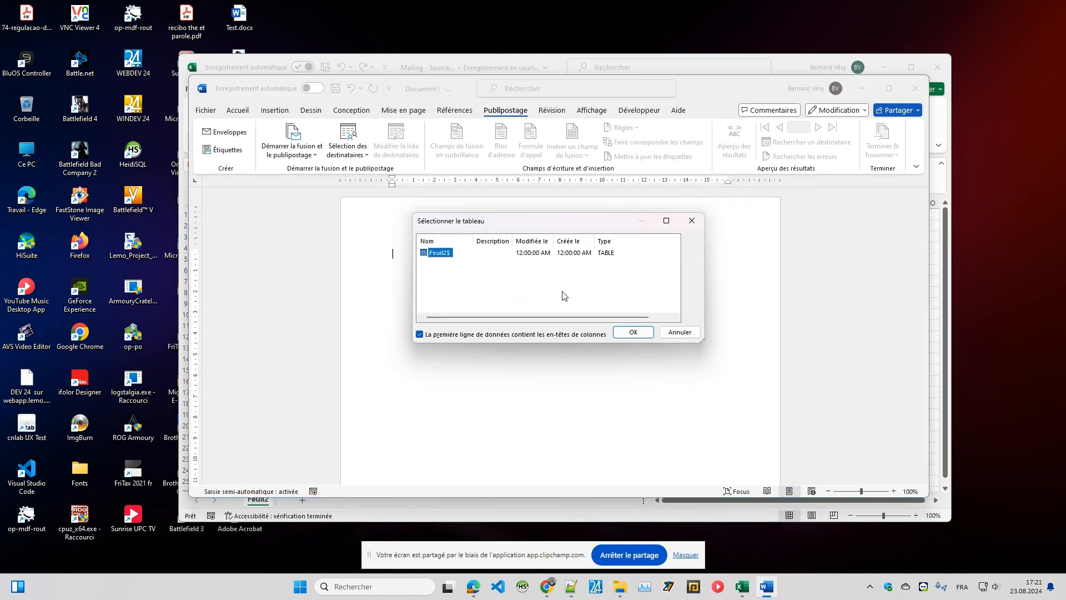
left_click(629, 332)
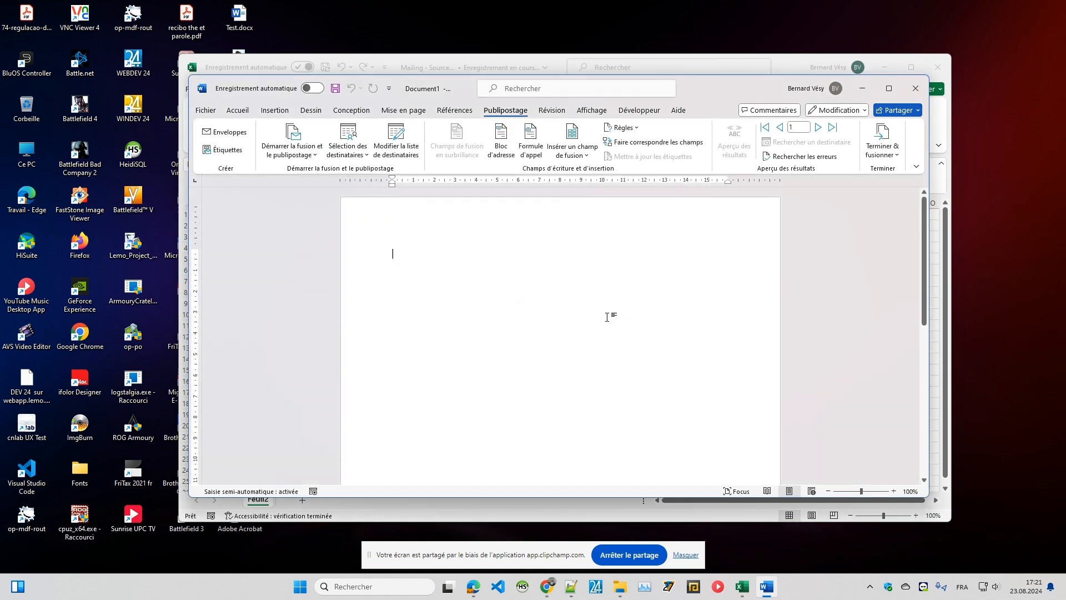
Step: Insert the Civilité, Prénom and Nom merge fields in that order on the first line of the document
left_click(576, 160)
left_click(581, 173)
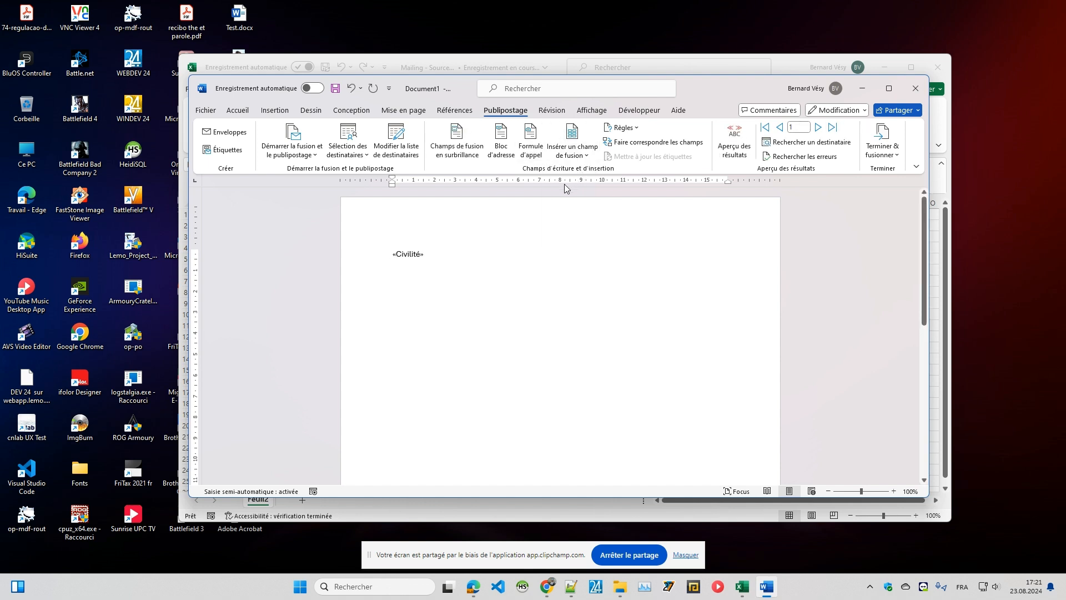
left_click(572, 157)
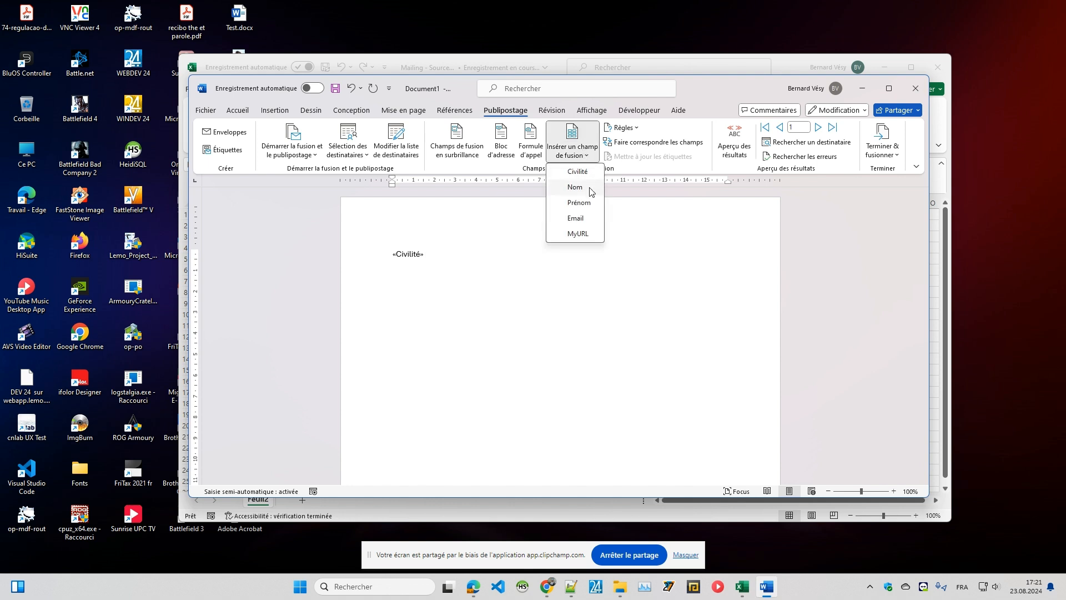
left_click(583, 202)
left_click(572, 153)
left_click(576, 189)
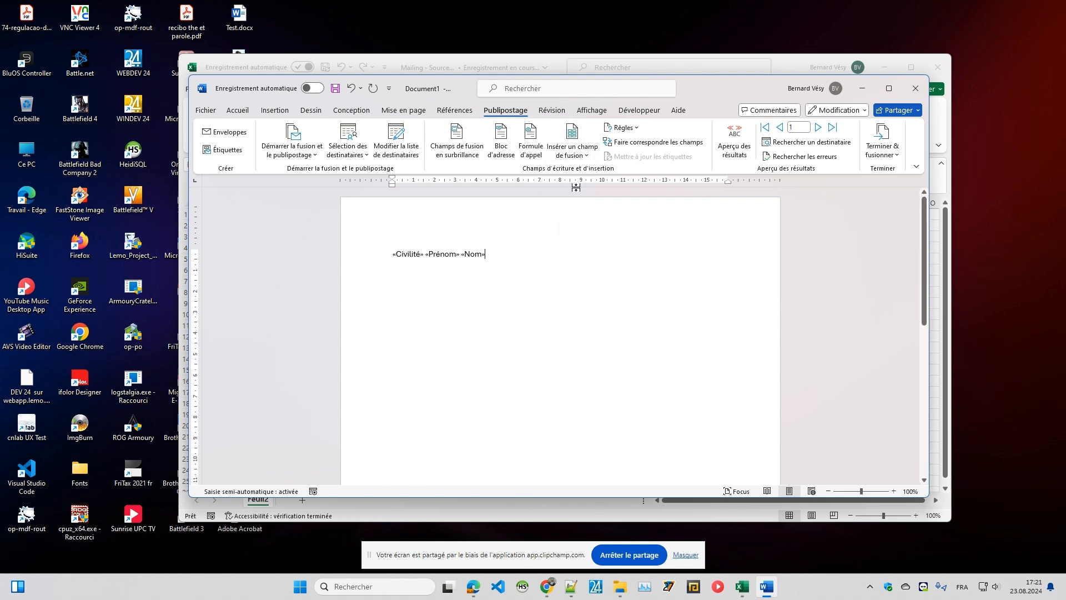
Step: Add the Email and MyURL merge fields on separate lines below the name and briefly preview the merge results
key("Return")
left_click(571, 156)
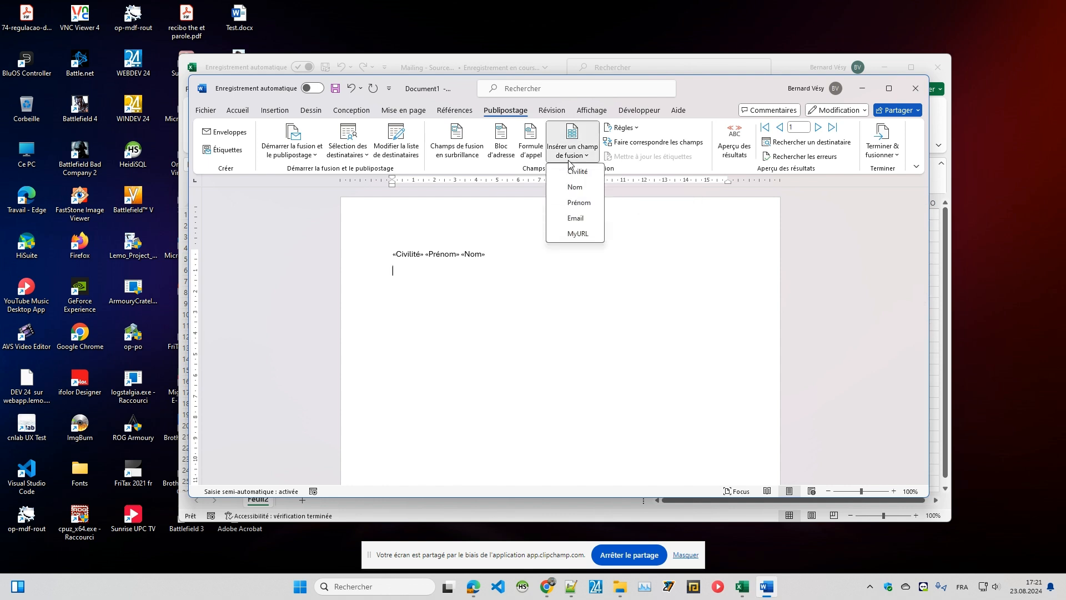
left_click(582, 221)
key("Return")
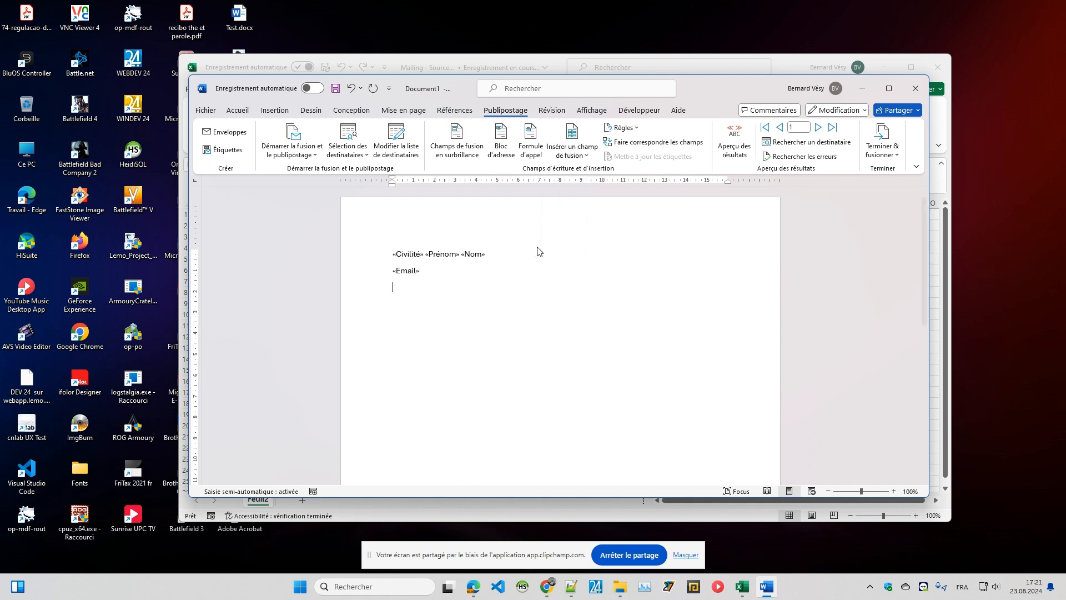
left_click(579, 156)
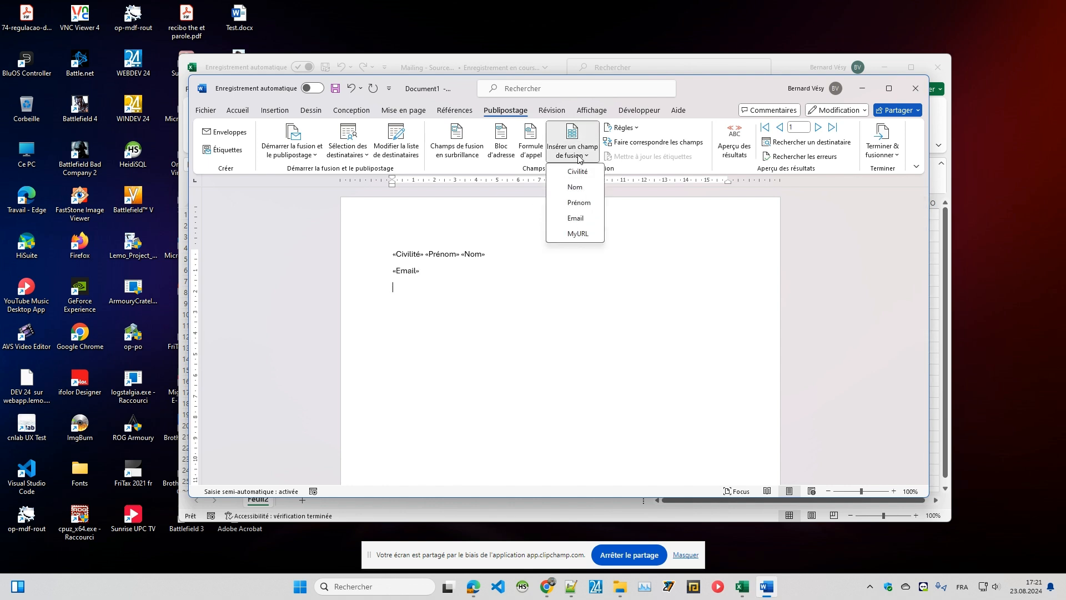
left_click(577, 233)
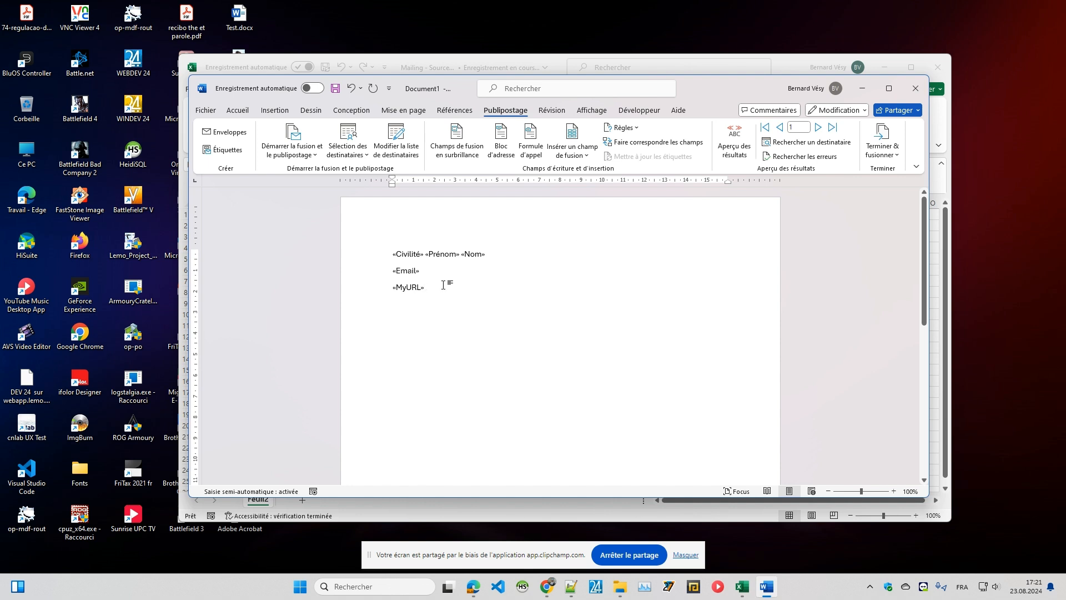
left_click(732, 142)
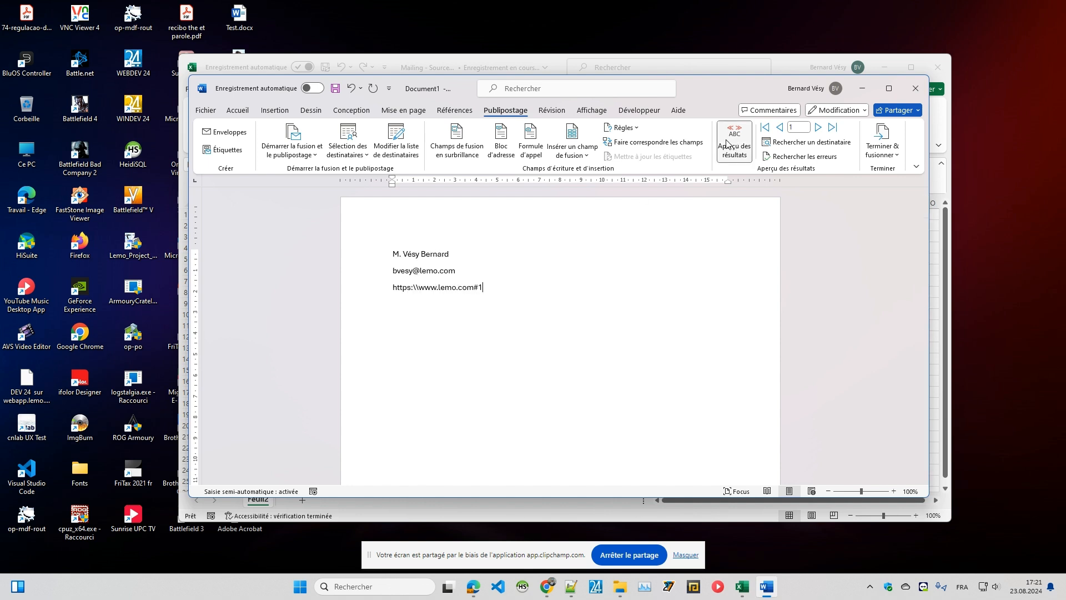
left_click(727, 142)
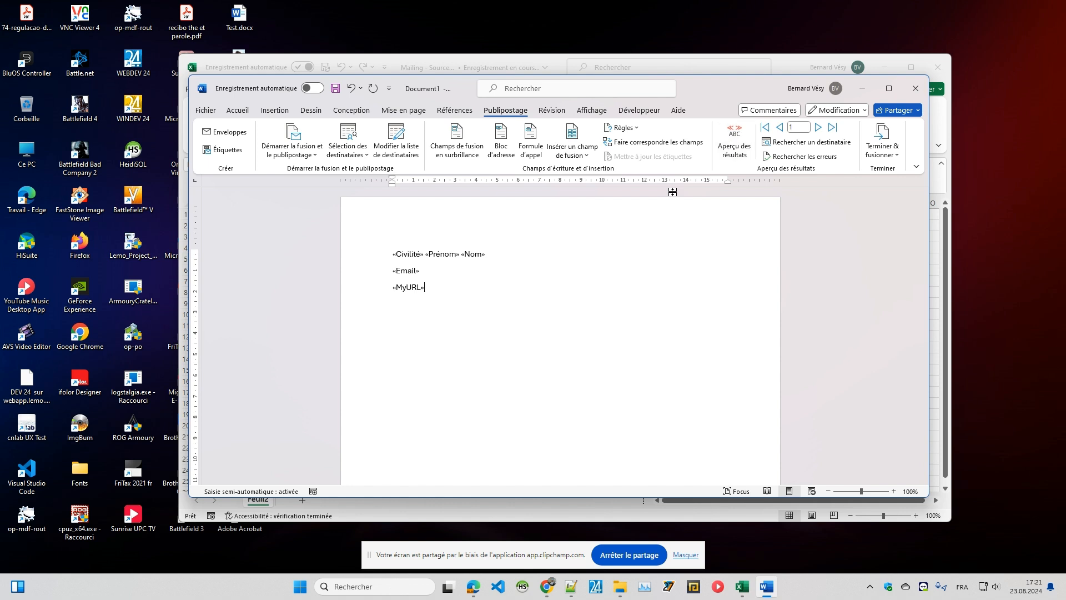
Step: Add the text "Cliquez Ici" on a new line below the MyURL field
key("Return")
type("Cliquez Ici")
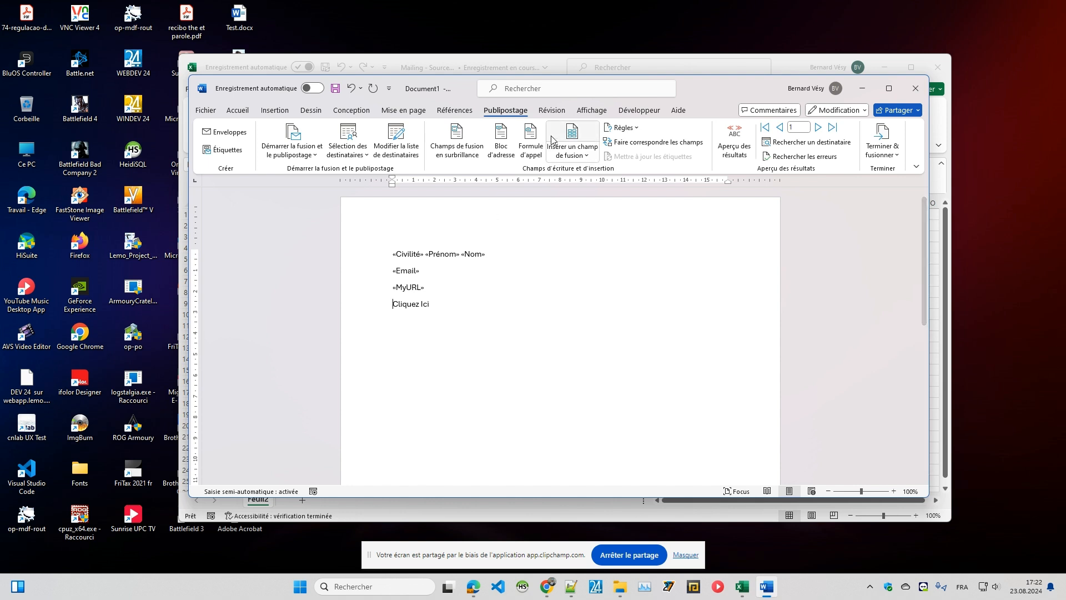
left_click_drag(437, 305, 404, 306)
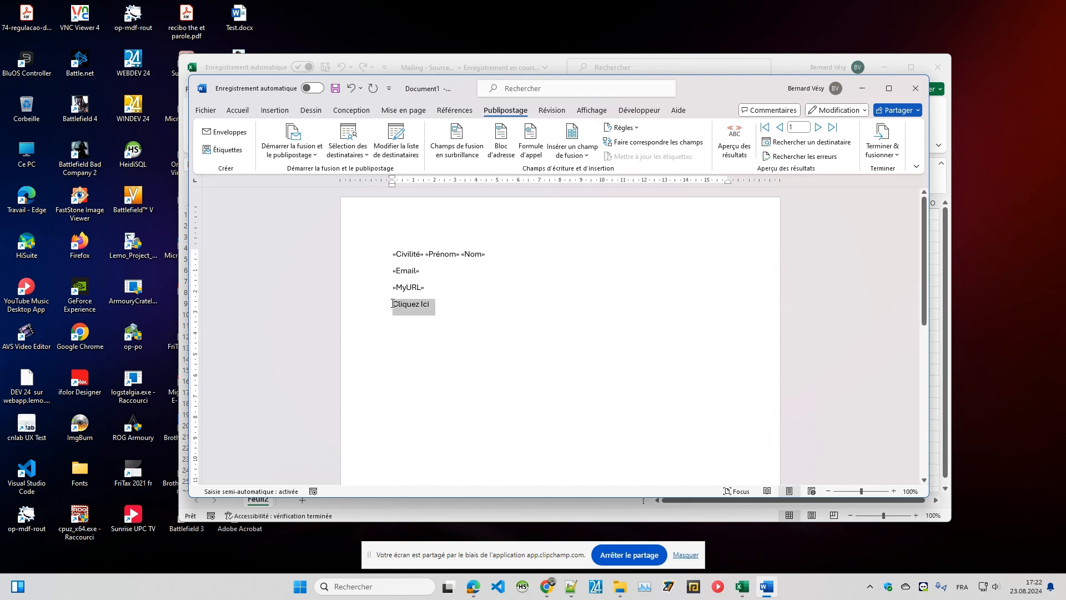
left_click(405, 315)
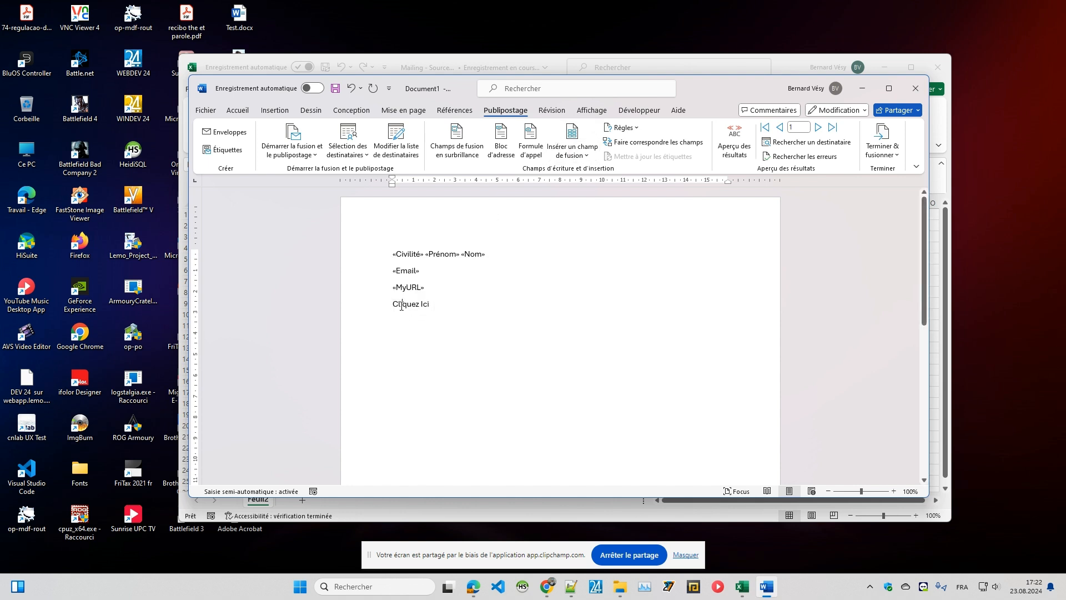
Step: Maximize the document window and replace the "Cliquez Ici" text with a LienHypertexte field
left_click_drag(393, 305, 429, 304)
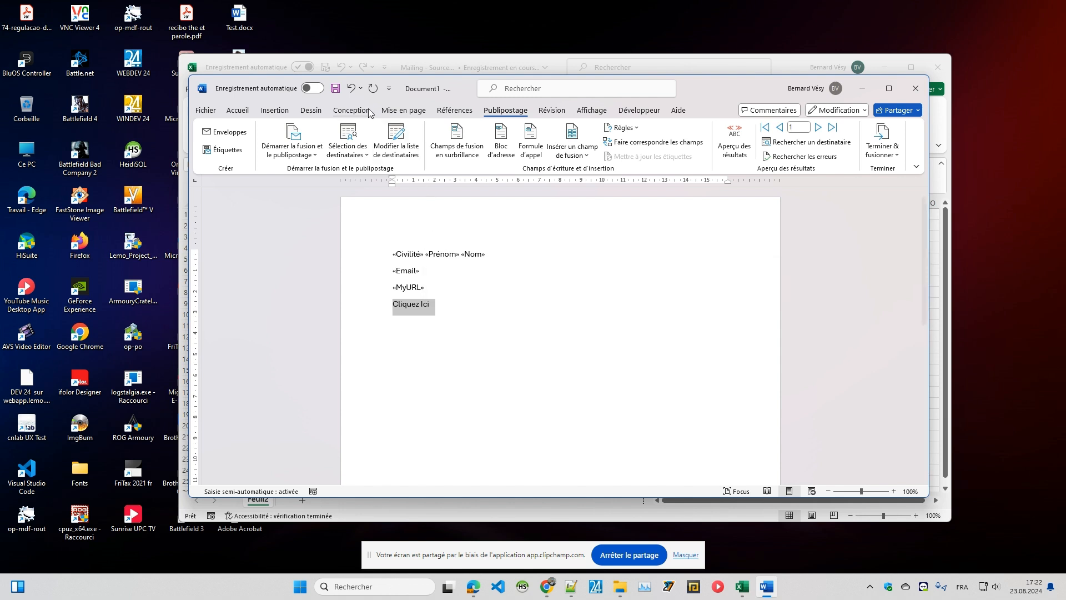
left_click(287, 111)
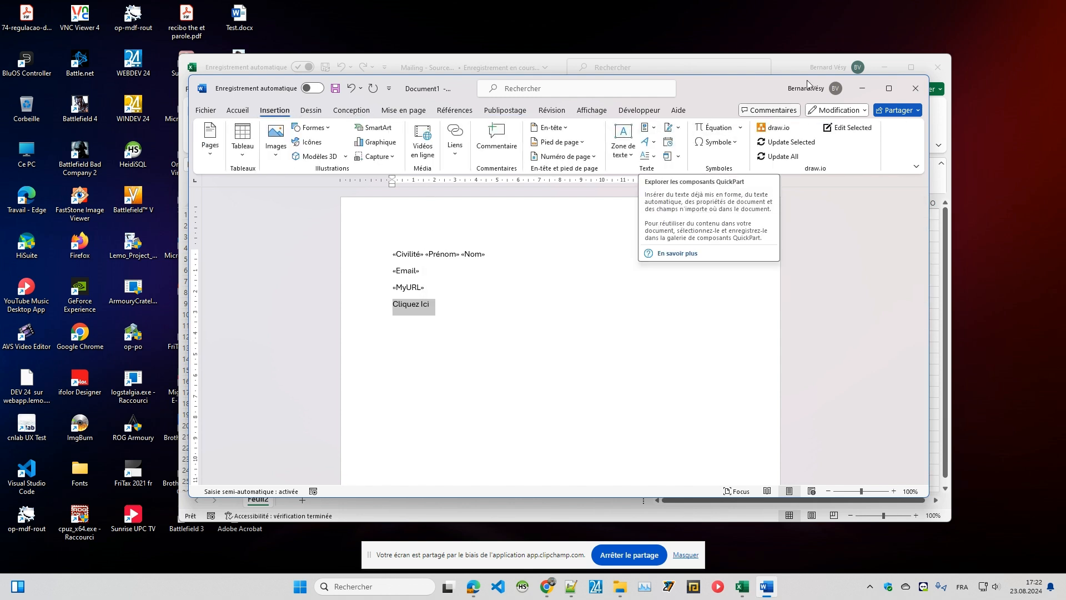
left_click(889, 89)
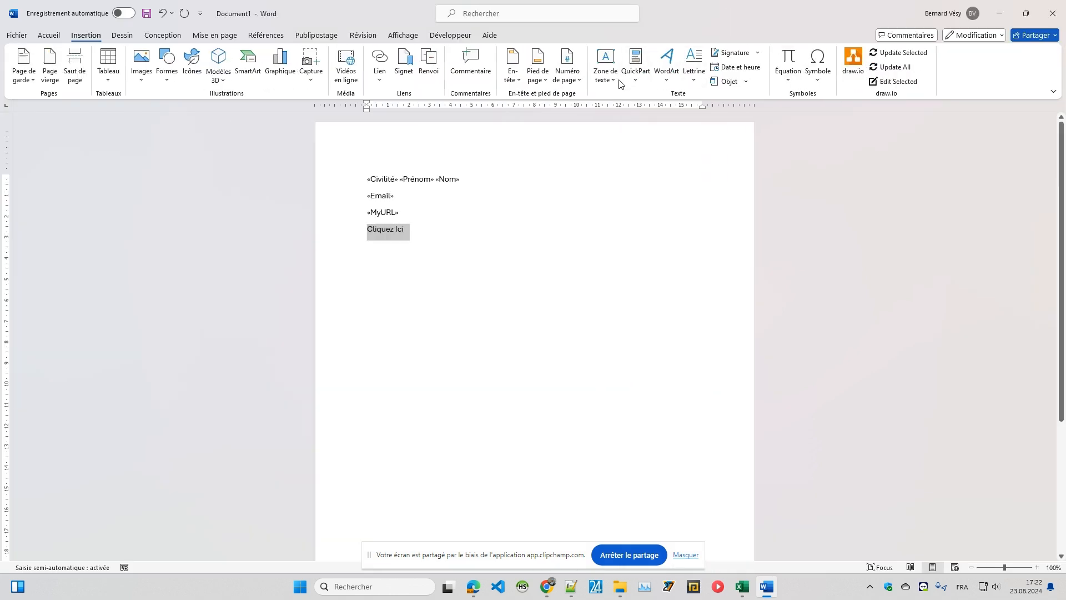
left_click(636, 78)
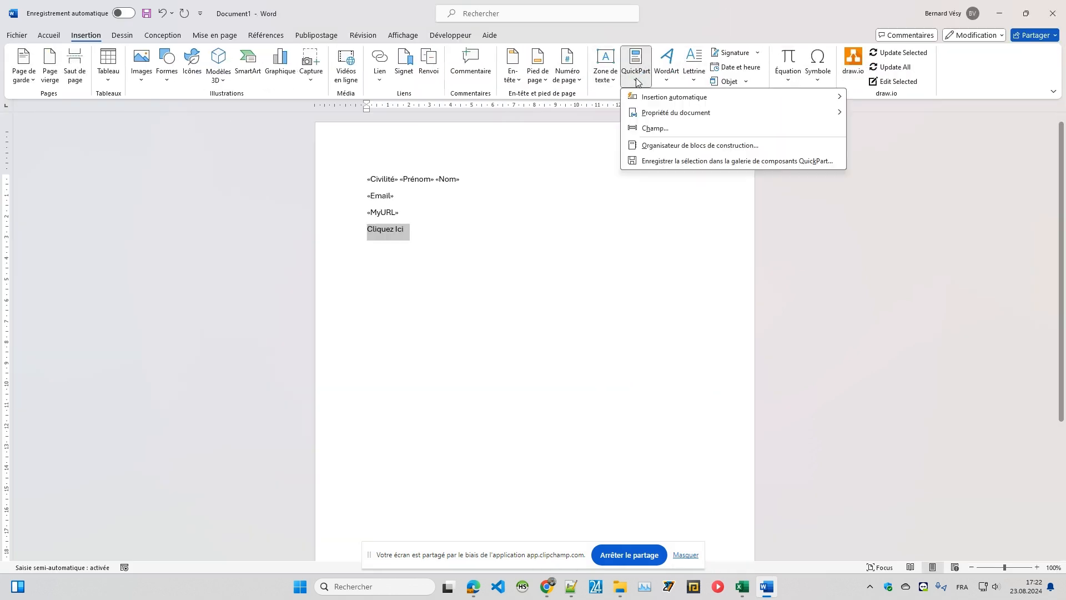
left_click(658, 132)
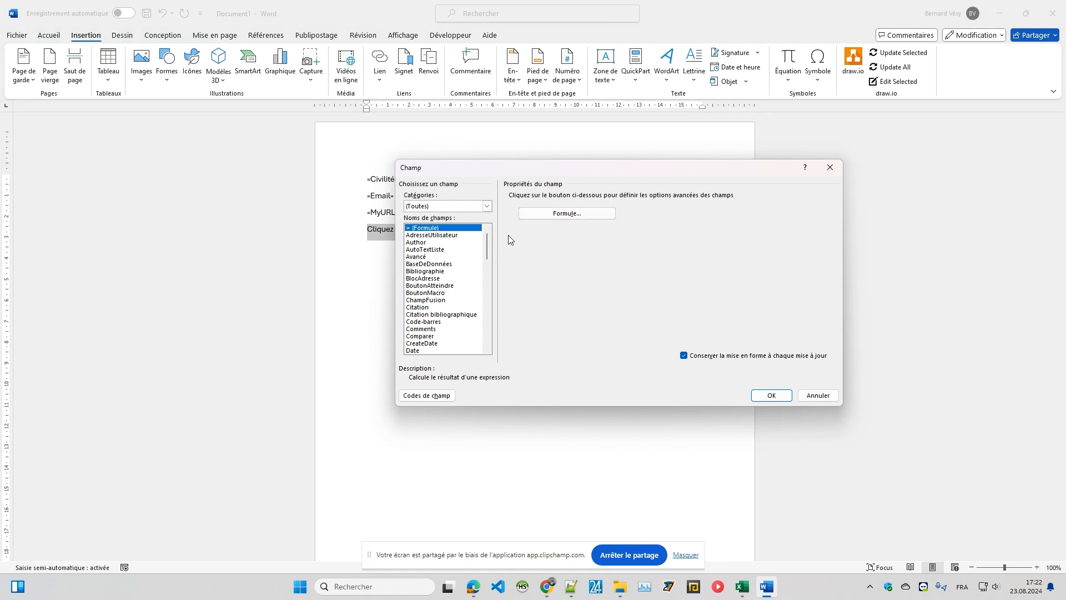
left_click_drag(488, 241, 479, 282)
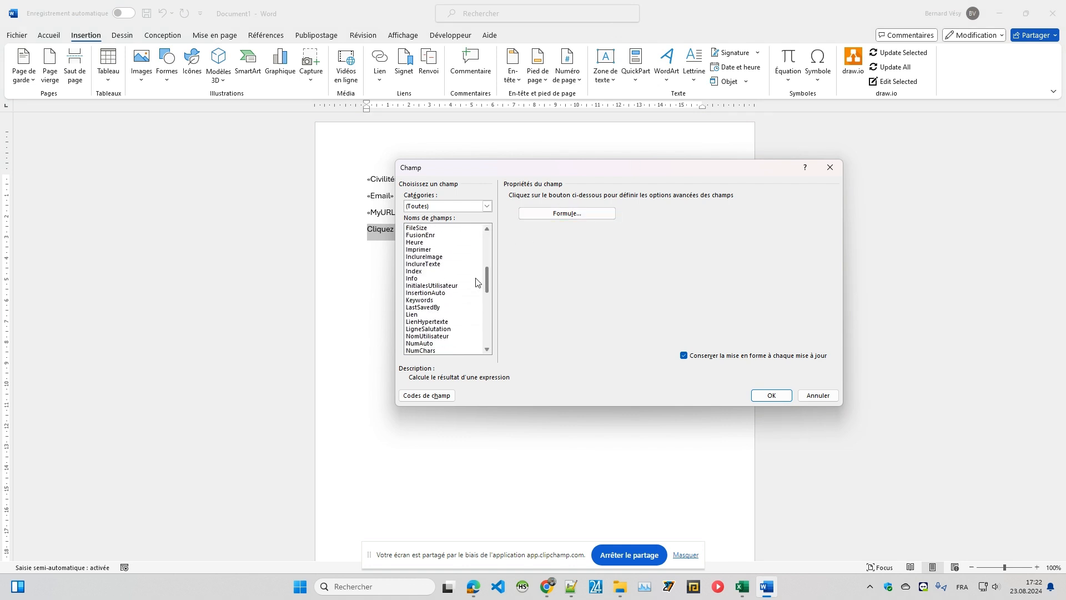
left_click(431, 323)
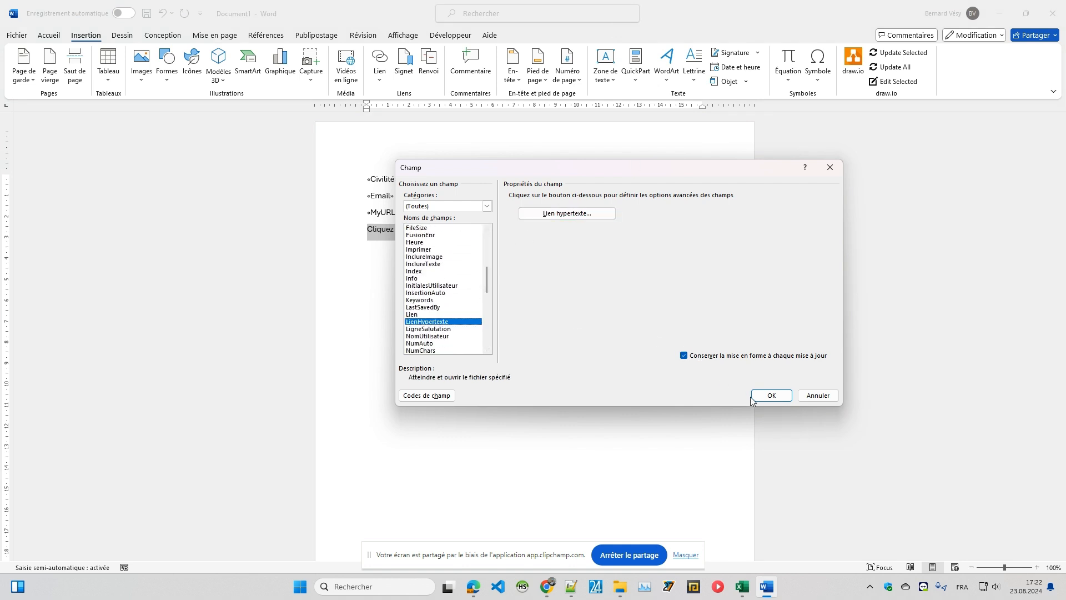
left_click(771, 395)
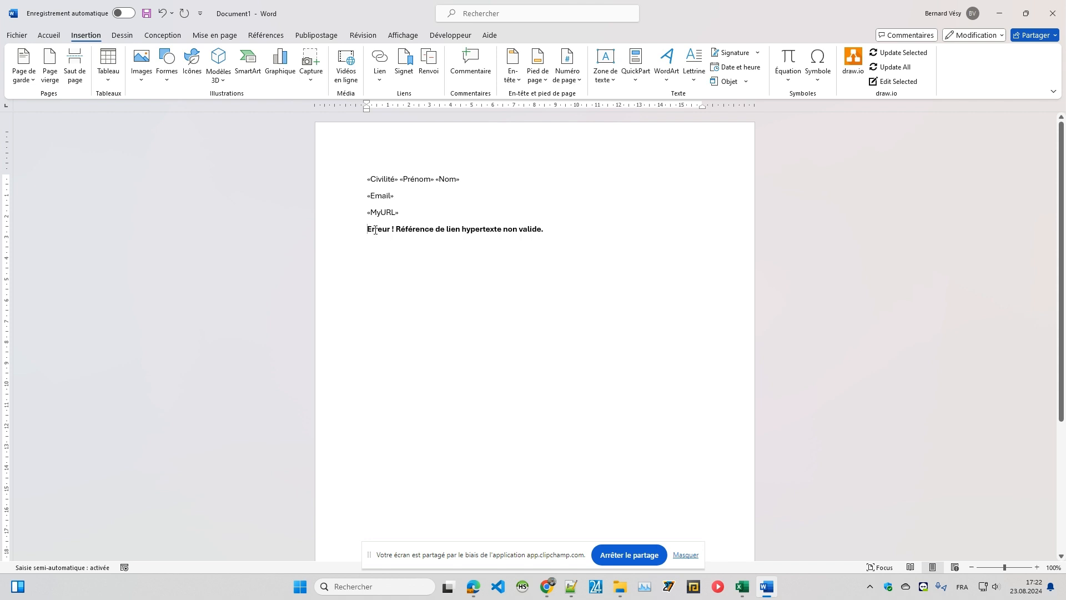
Step: Show the hyperlink field's code and insert the MyURL merge field right after HYPERLINK
key("shift+F9")
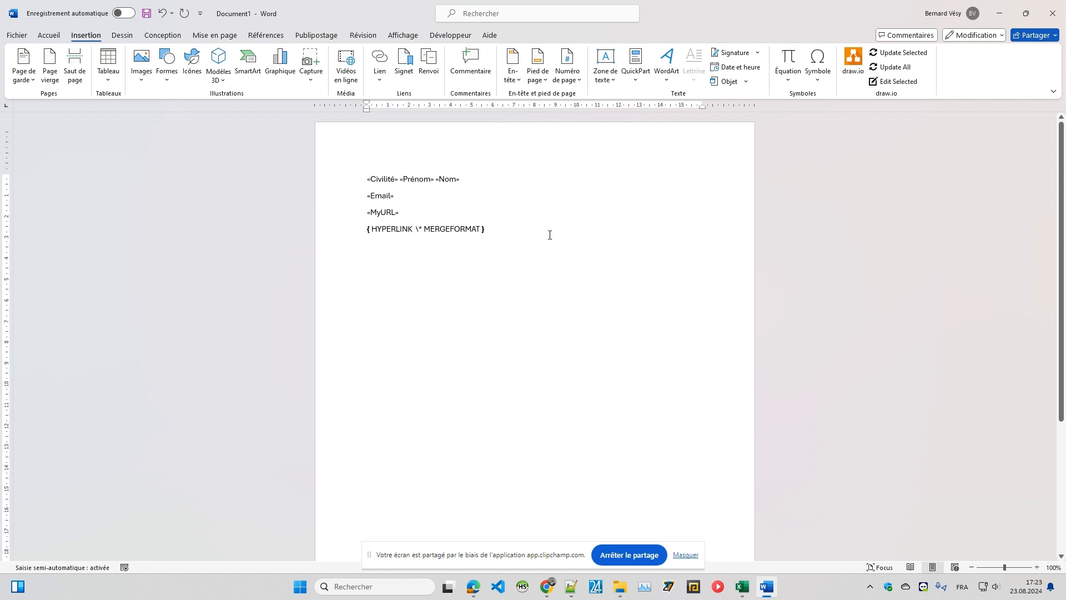
key("Left")
key("Left")
left_click(570, 78)
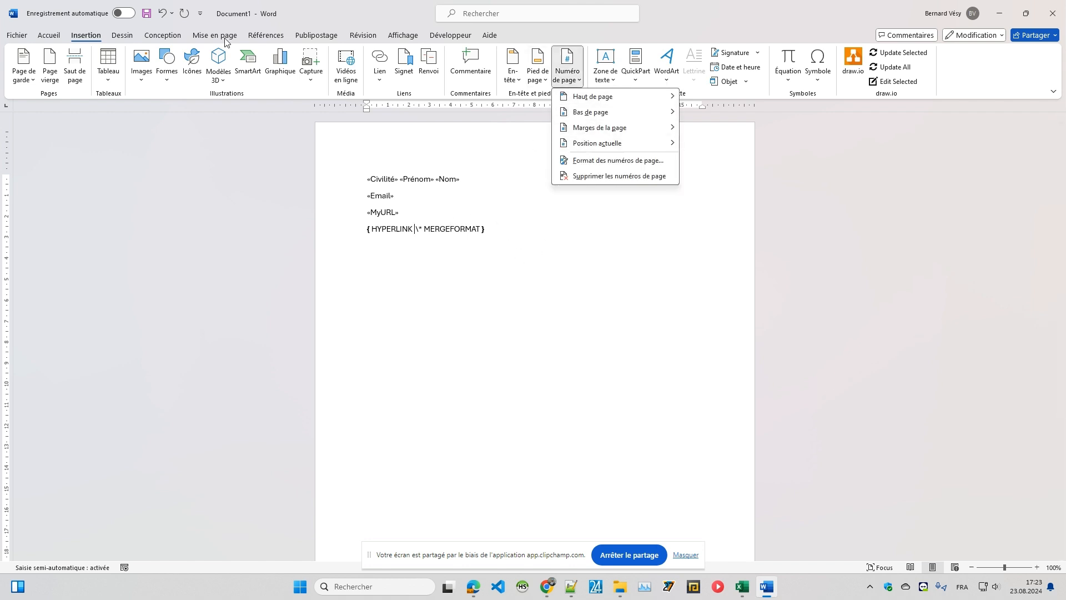
left_click(317, 36)
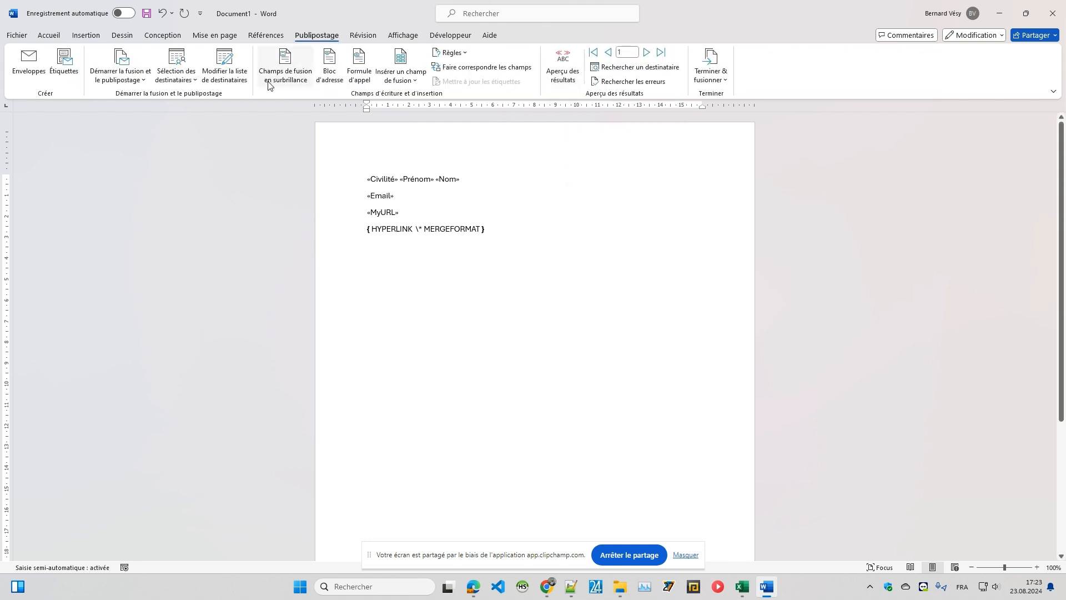
left_click(401, 75)
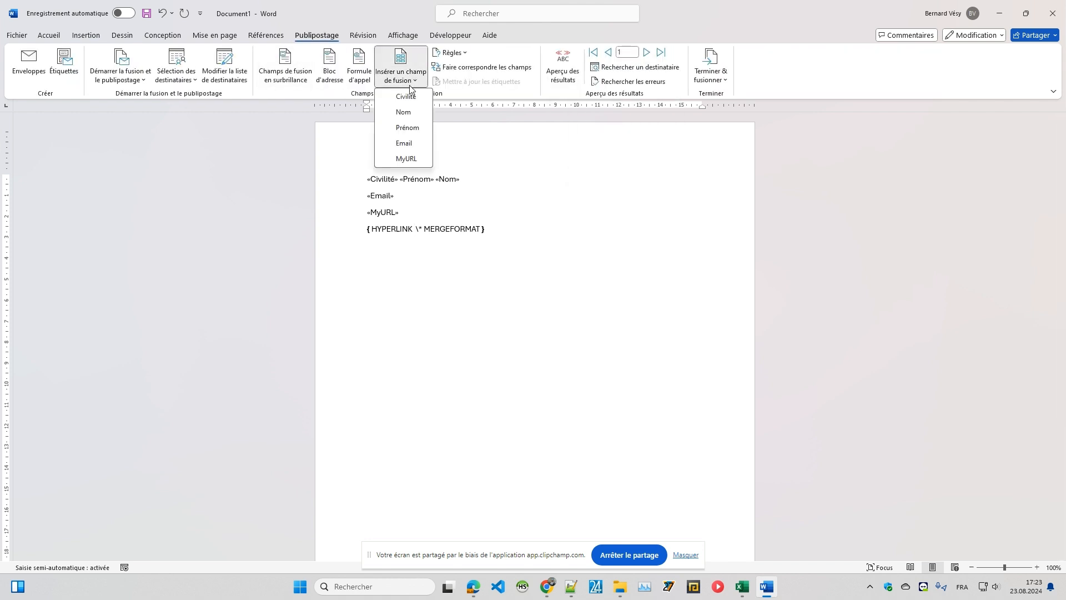
left_click(414, 160)
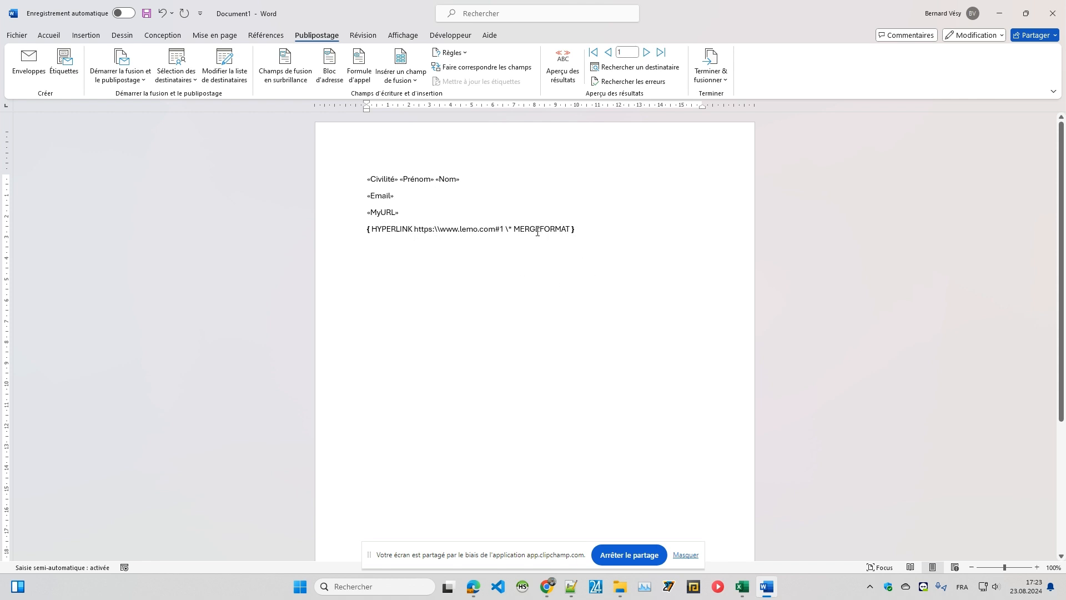
Step: Step forward through the recipient records to check the address in the hyperlink field code
left_click(647, 53)
left_click(646, 52)
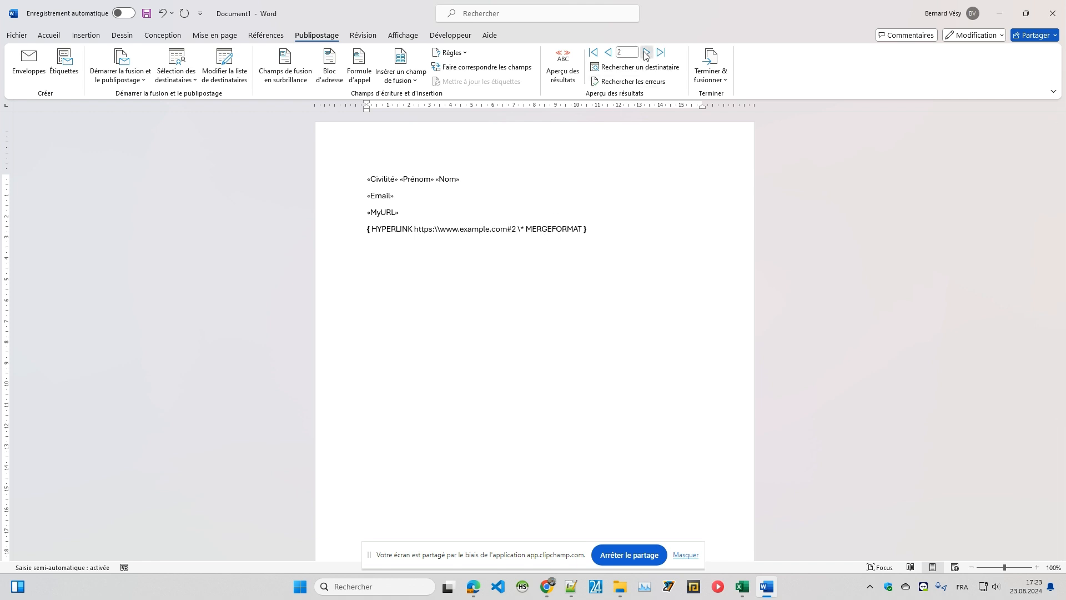
Step: Return to the first recipient record, switch the hyperlink field from code to displayed text, and check its target across records
left_click(609, 52)
left_click(609, 52)
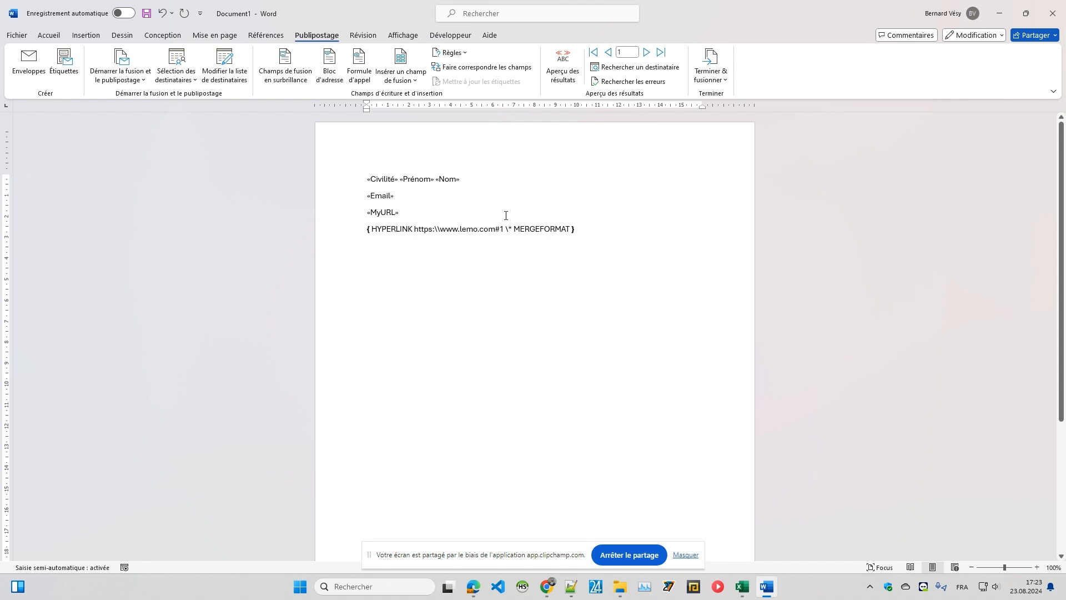
key("shift+F9")
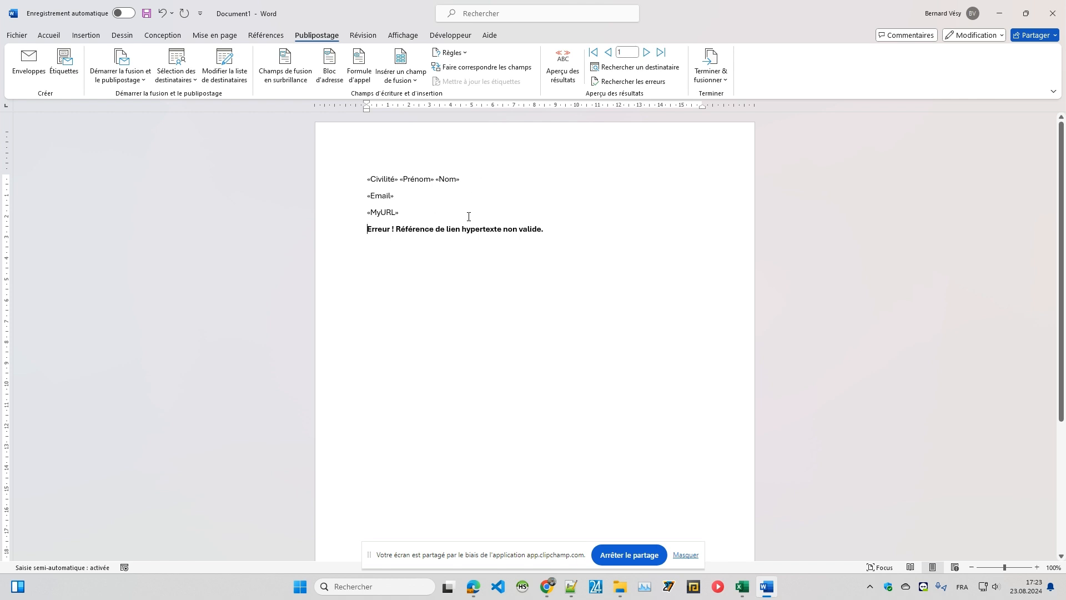
mouse_move(446, 229)
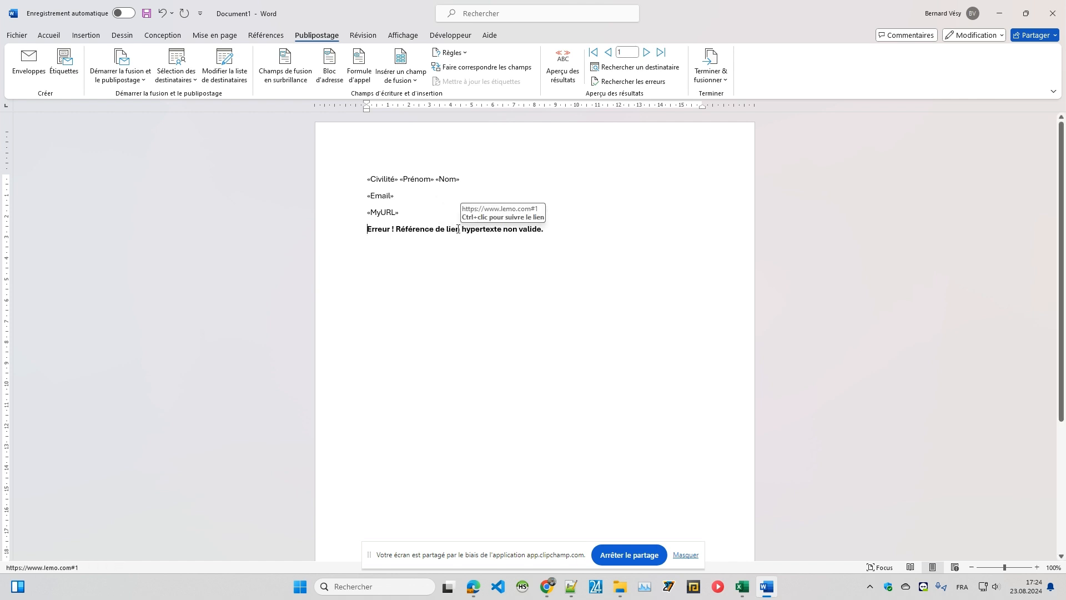
left_click(647, 52)
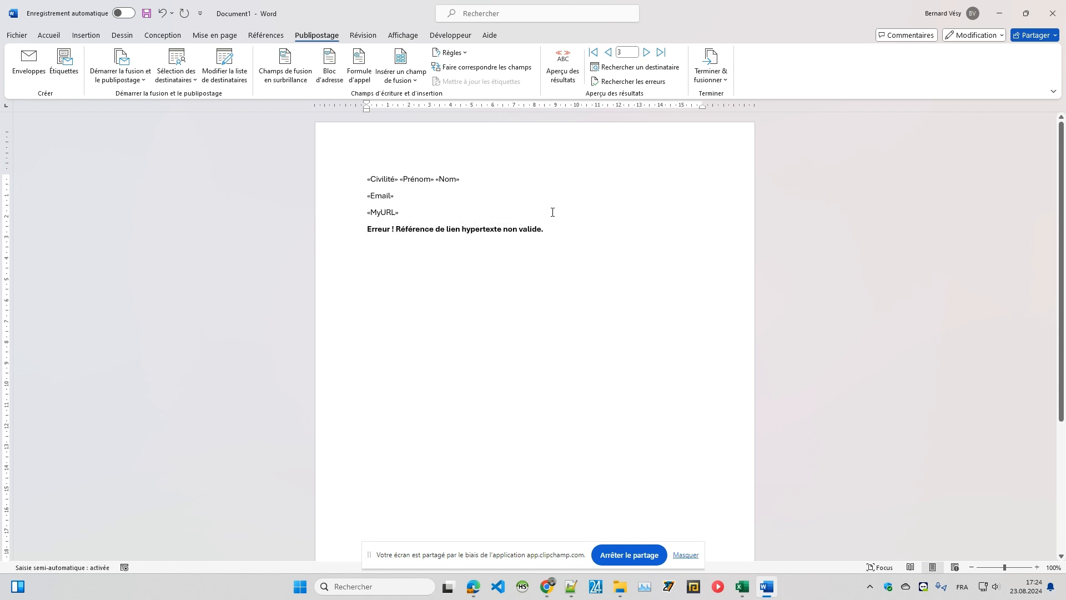
Step: Replace the hyperlink field's displayed error text with "Cliquez ICI", typing inside the existing text so the link is kept
type("Cli")
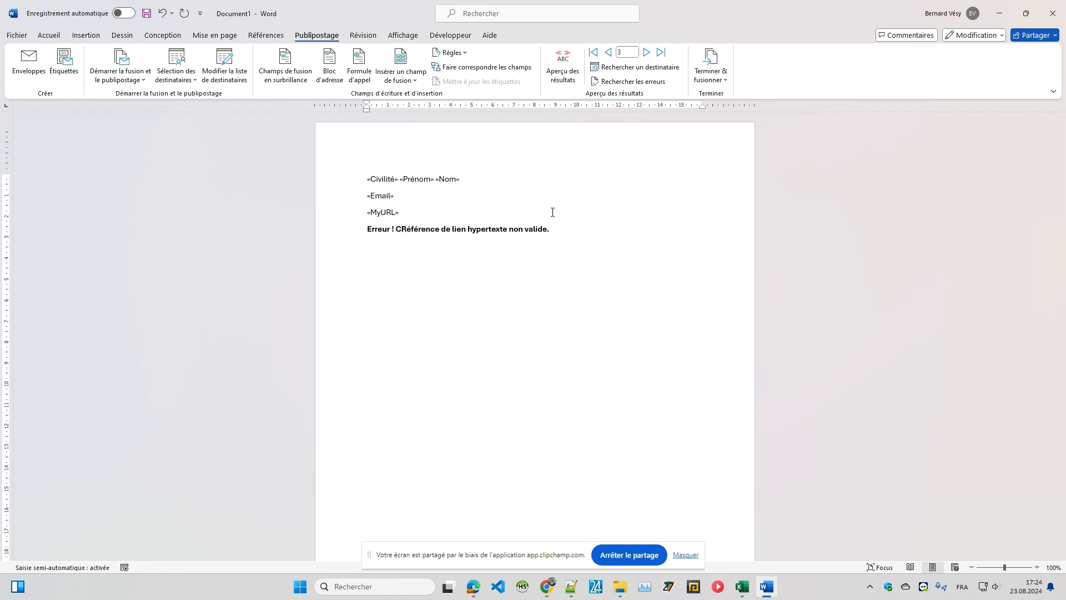
type("qz")
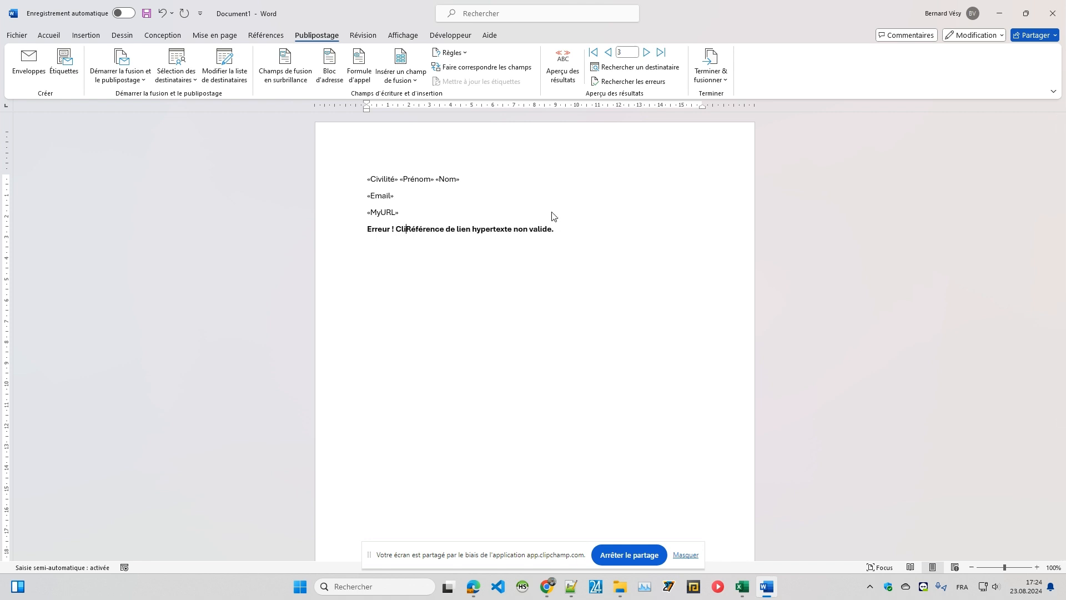
key("BackSpace")
type("u")
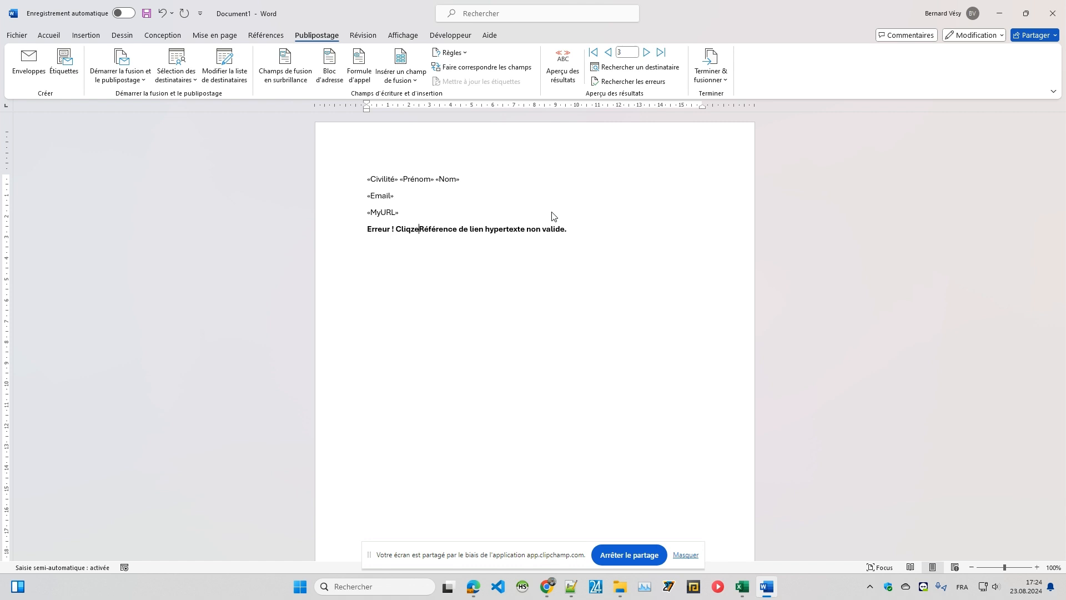
type("ez ICI")
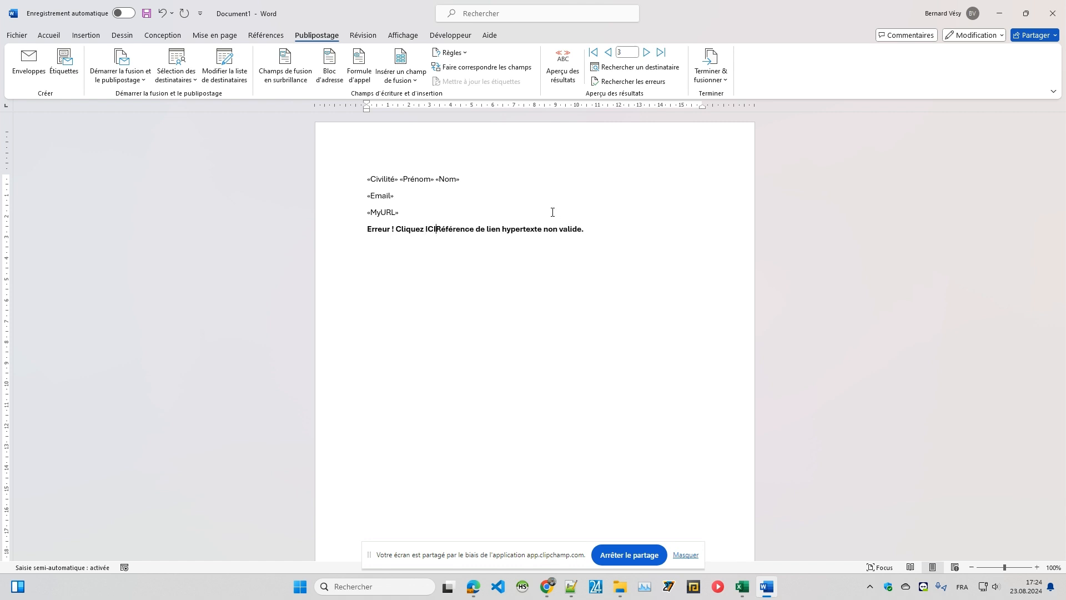
key("Delete")
key("Delete")
key("Delete")
key("Delete")
key("Delete")
key("Delete")
key("Delete")
key("Delete")
key("Delete")
key("Delete")
key("Delete")
key("Delete")
key("Delete")
key("Delete")
key("Delete")
key("Delete")
key("Delete")
key("Delete")
key("Delete")
key("Delete")
key("Delete")
key("Delete")
key("Delete")
key("Delete")
key("Delete")
key("Delete")
key("Delete")
key("Delete")
key("Delete")
key("Delete")
key("Delete")
key("Delete")
key("Delete")
key("Delete")
key("Delete")
key("Delete")
key("BackSpace")
key("BackSpace")
key("BackSpace")
key("BackSpace")
key("BackSpace")
key("BackSpace")
key("BackSpace")
key("BackSpace")
key("BackSpace")
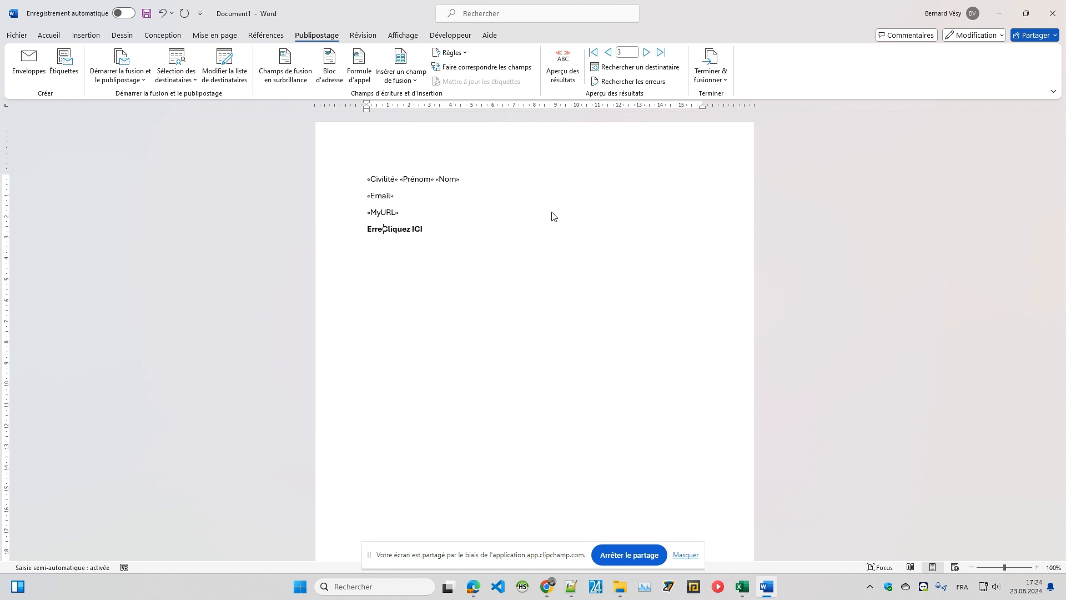
key("BackSpace")
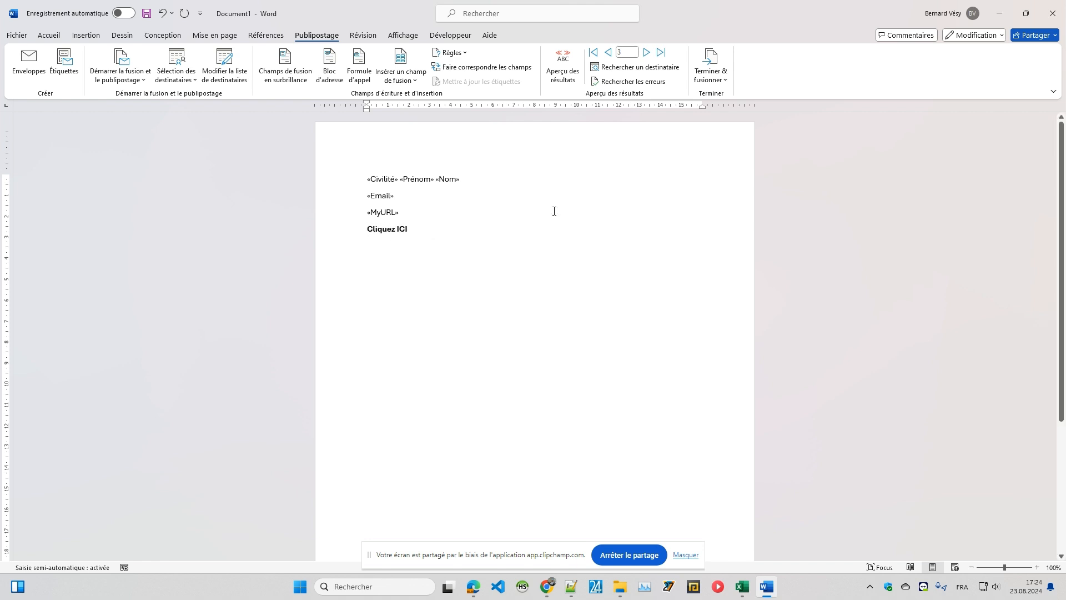
Step: Check the target address of the "Cliquez ICI" link and advance to the fourth recipient record
left_click(483, 280)
mouse_move(397, 230)
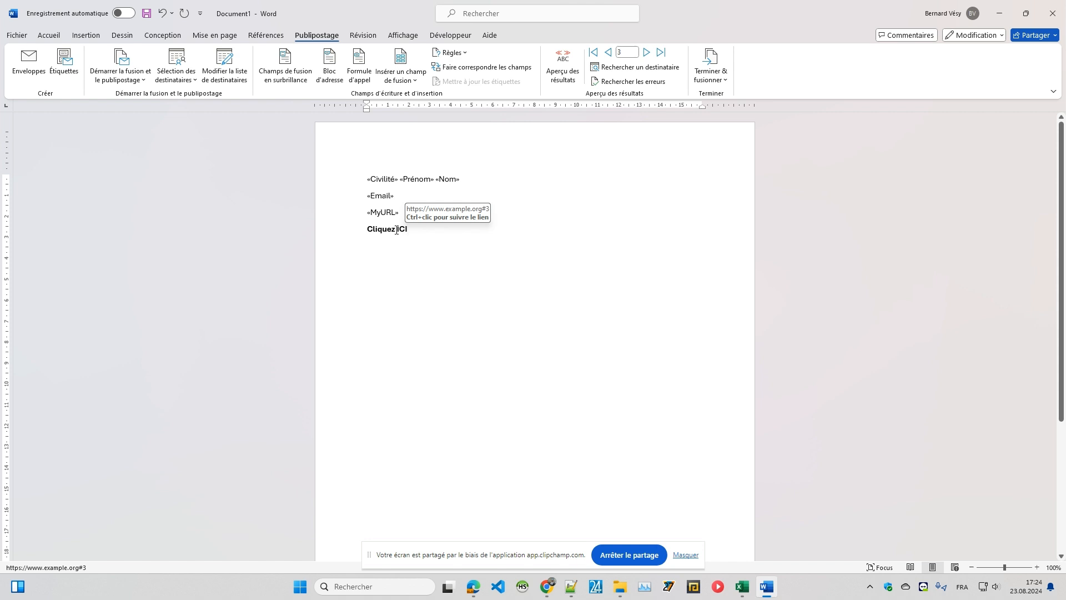
left_click(647, 53)
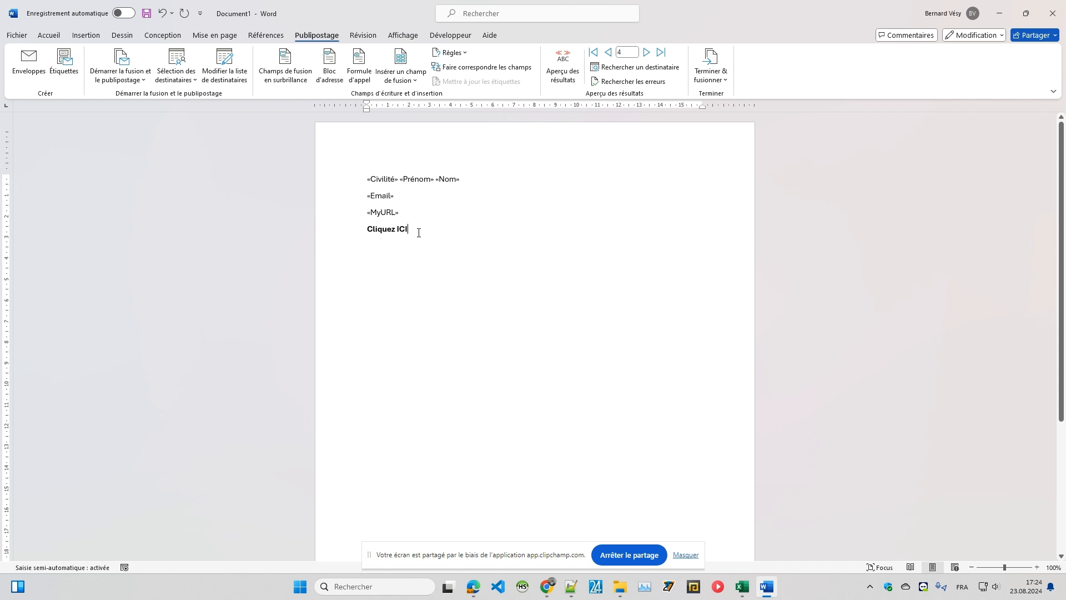
Step: Highlight the "Cliquez ICI" link text in dark blue
left_click(49, 35)
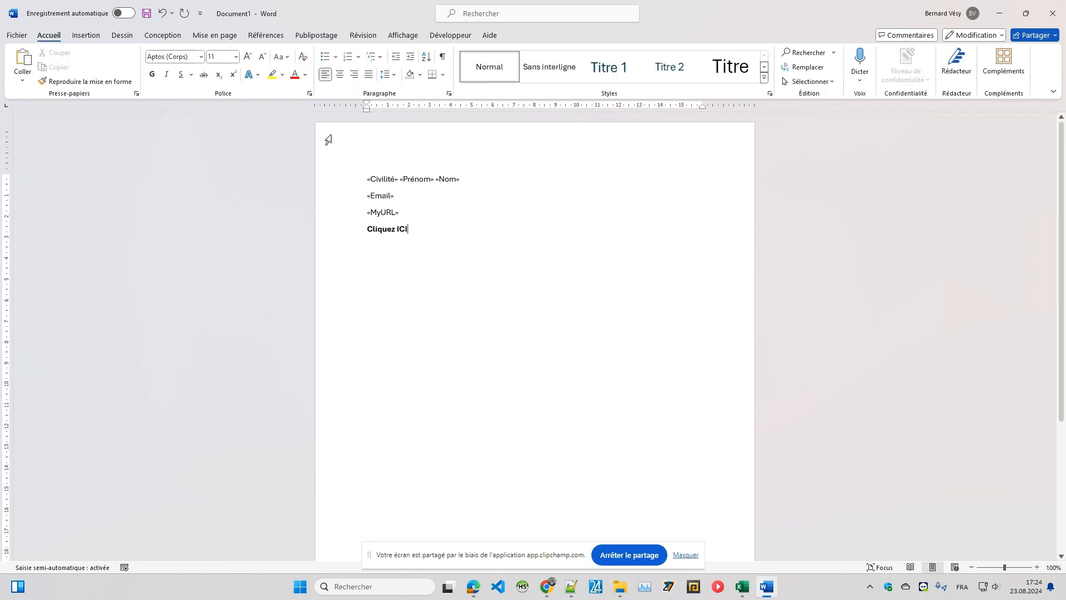
left_click_drag(409, 229, 365, 228)
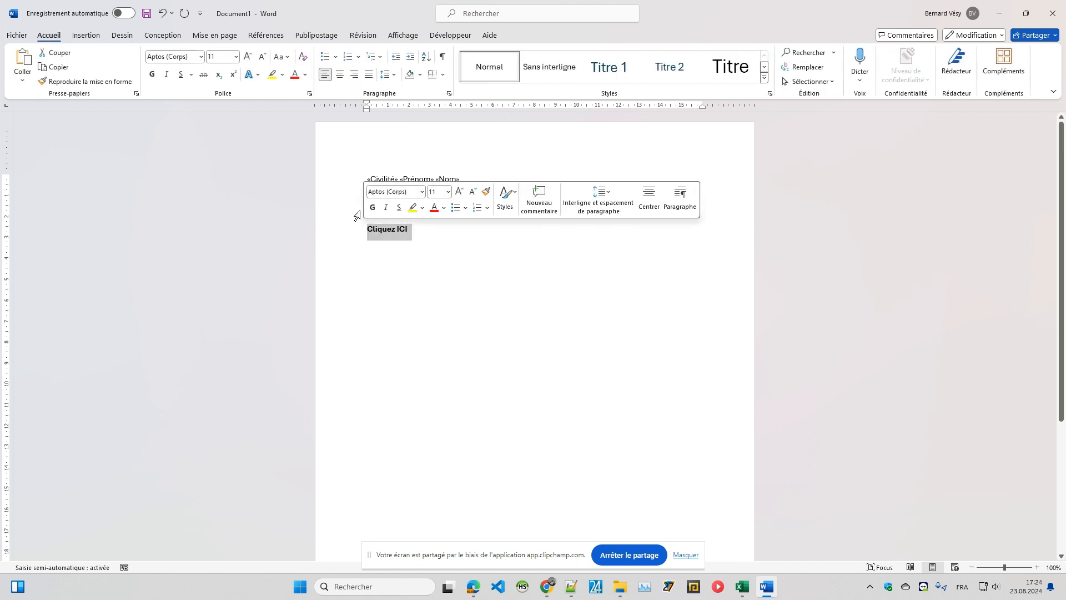
left_click(283, 75)
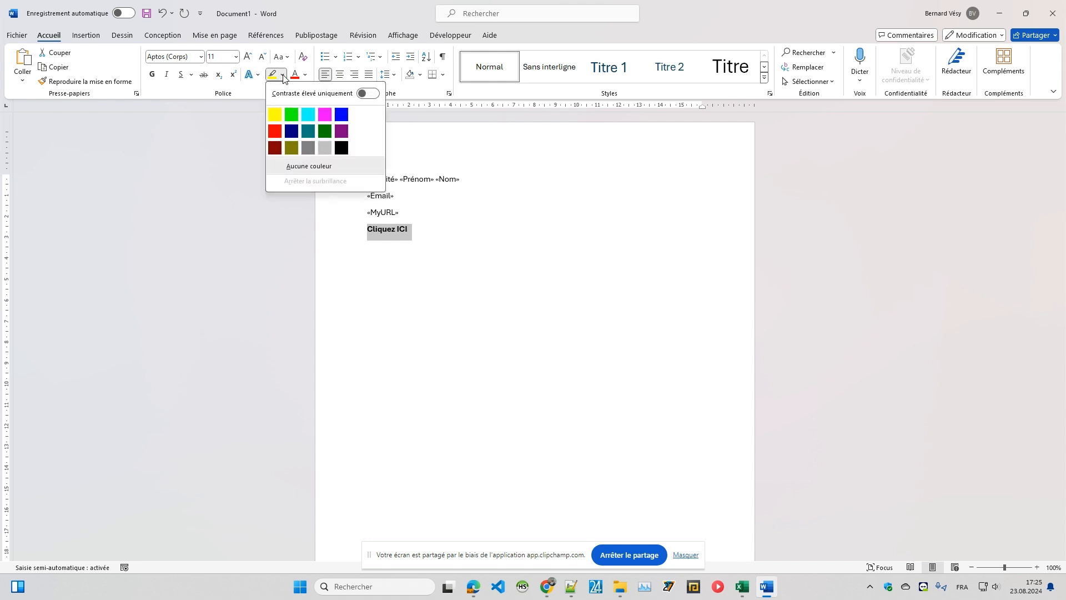
left_click(292, 131)
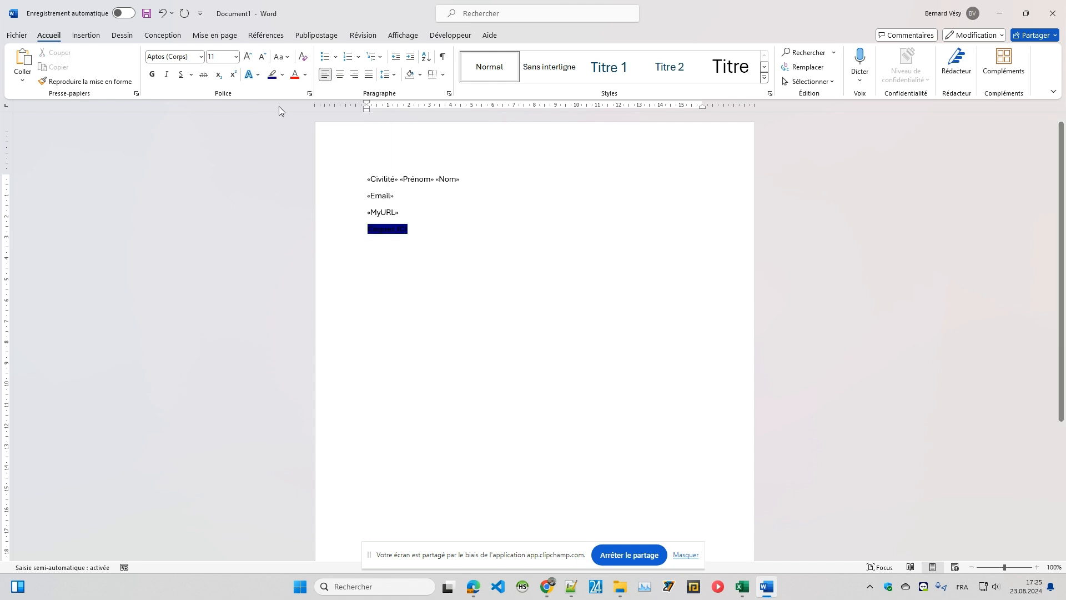
Step: Set the font colour of the highlighted "Cliquez ICI" link text to white
left_click(305, 75)
left_click(304, 144)
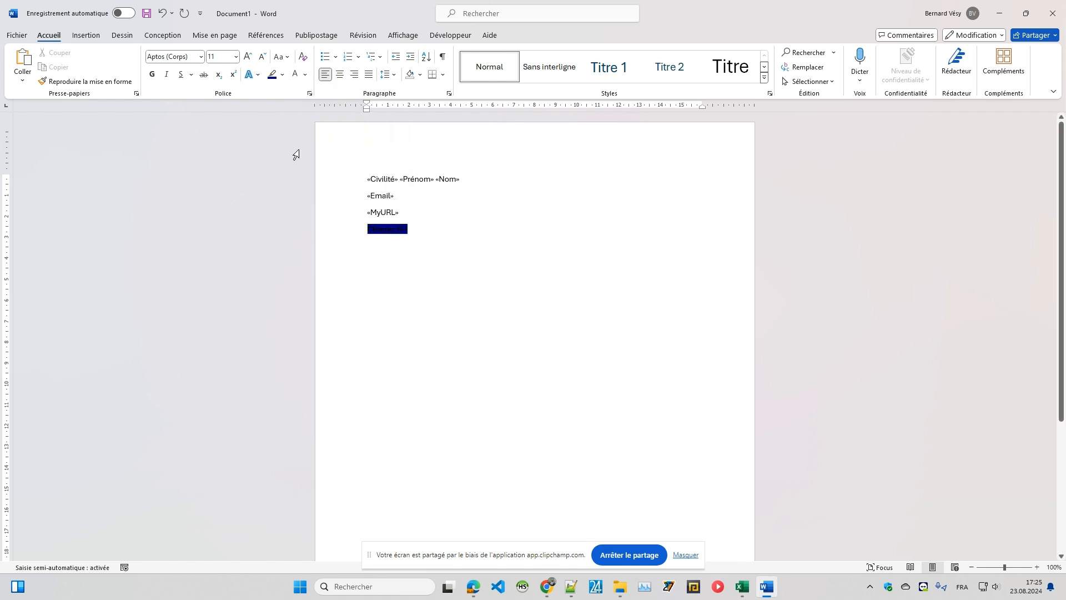
left_click_drag(429, 231, 364, 229)
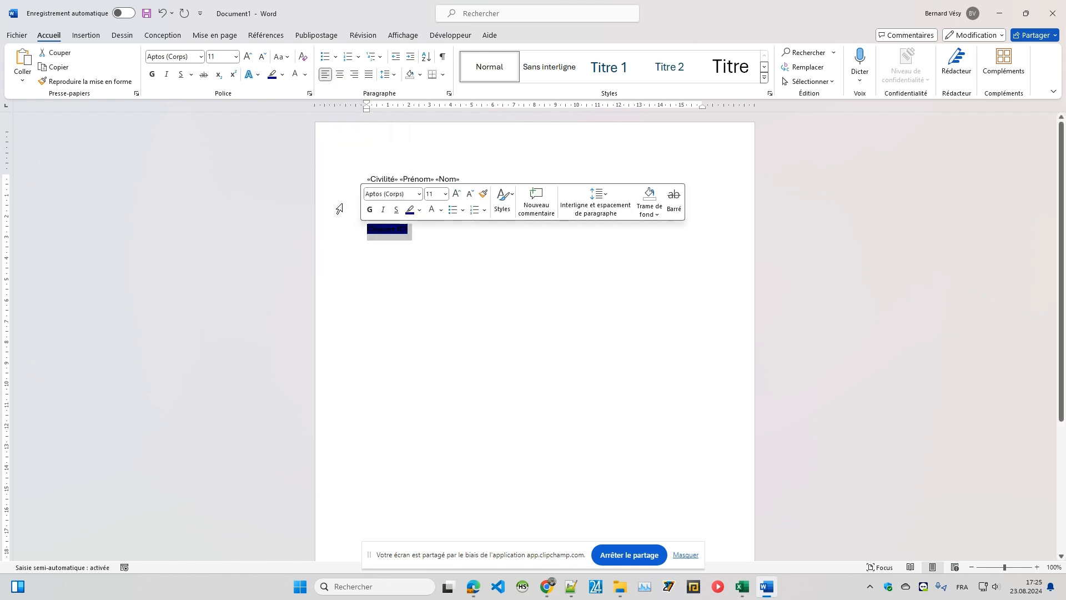
left_click(305, 75)
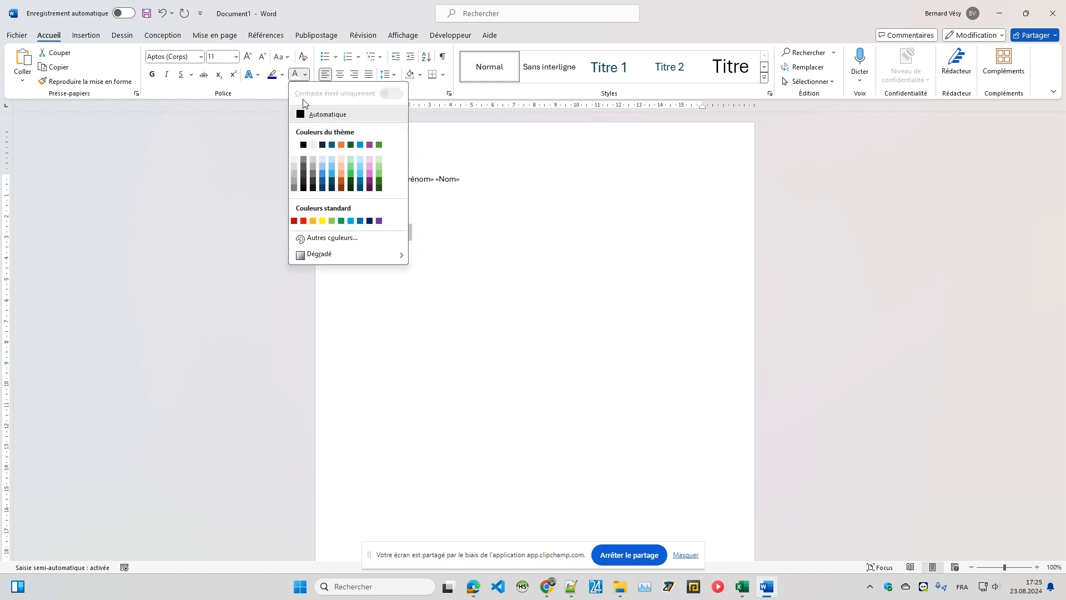
left_click(294, 145)
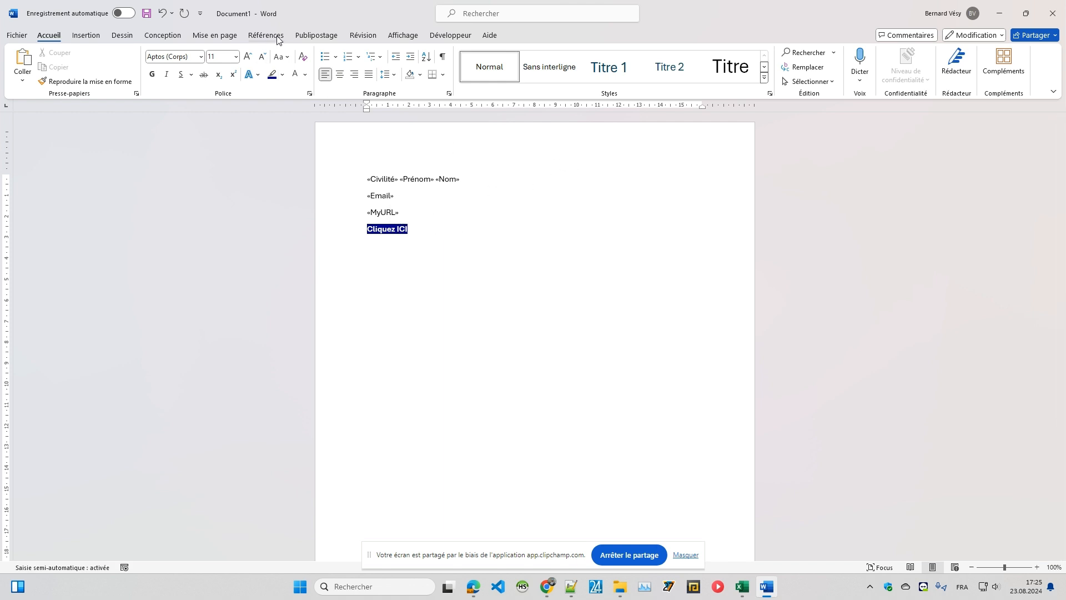
Step: Preview the merge results and go back to the third recipient record to compare its data
left_click(317, 35)
left_click(562, 65)
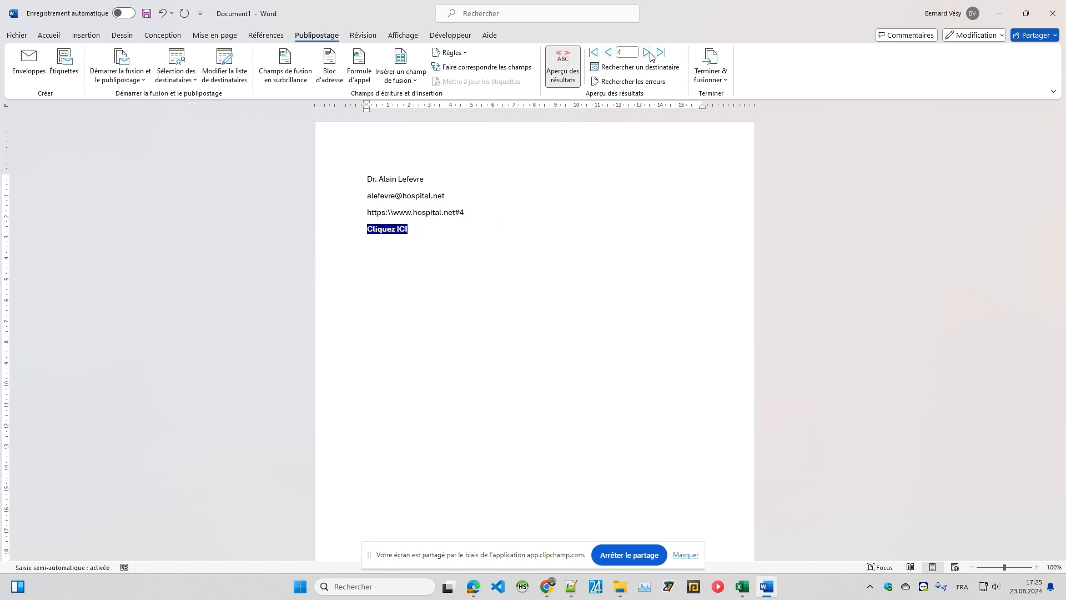
left_click(609, 54)
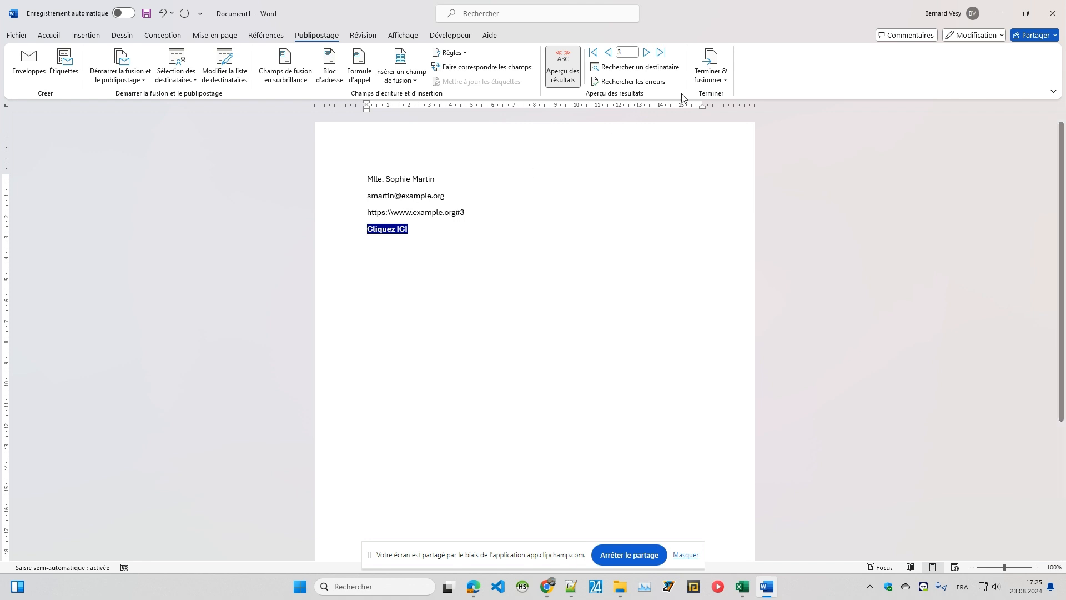
Step: Open the choices for finishing and merging the document
left_click(712, 81)
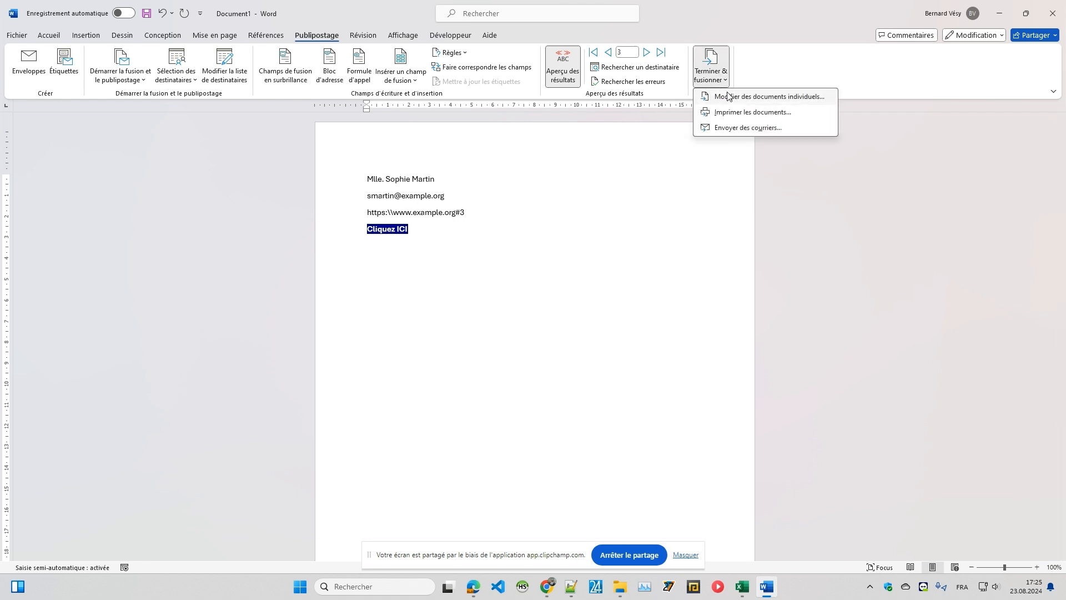